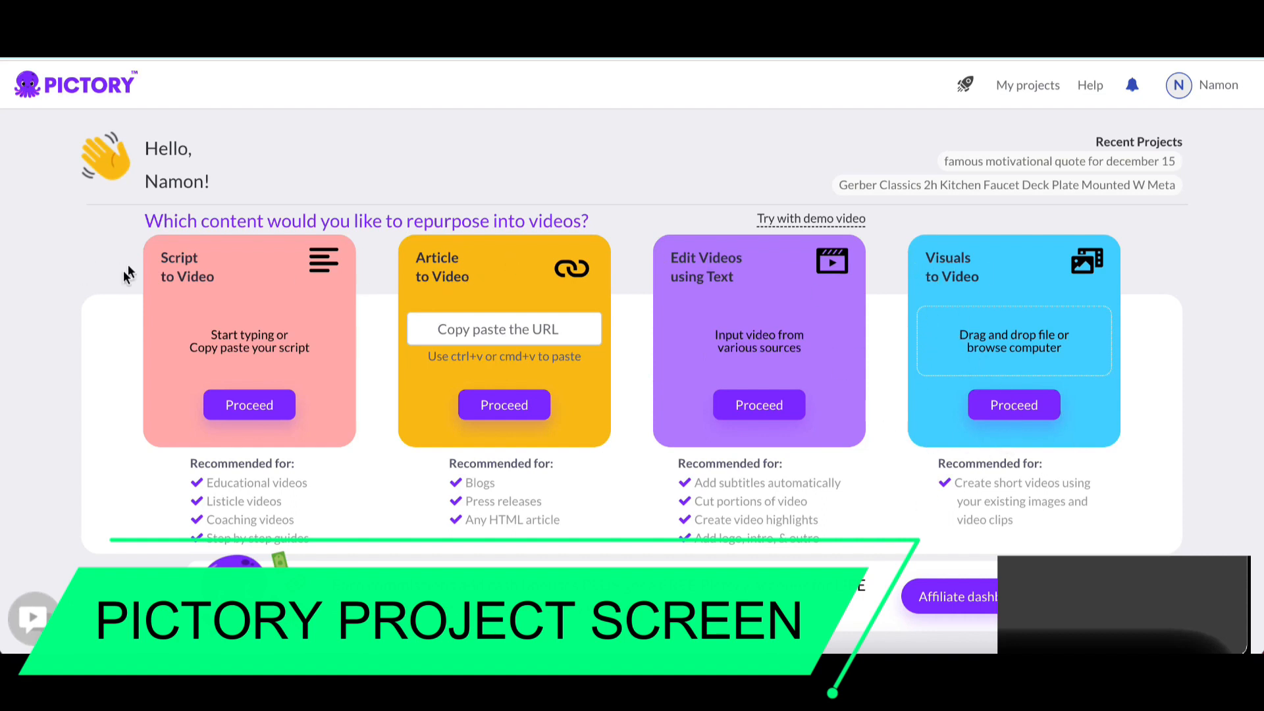
Start a script-to-video project named "Youtube short" with the script lines "hello" and "Goodbye", and continue to template selection.
left_click(1008, 412)
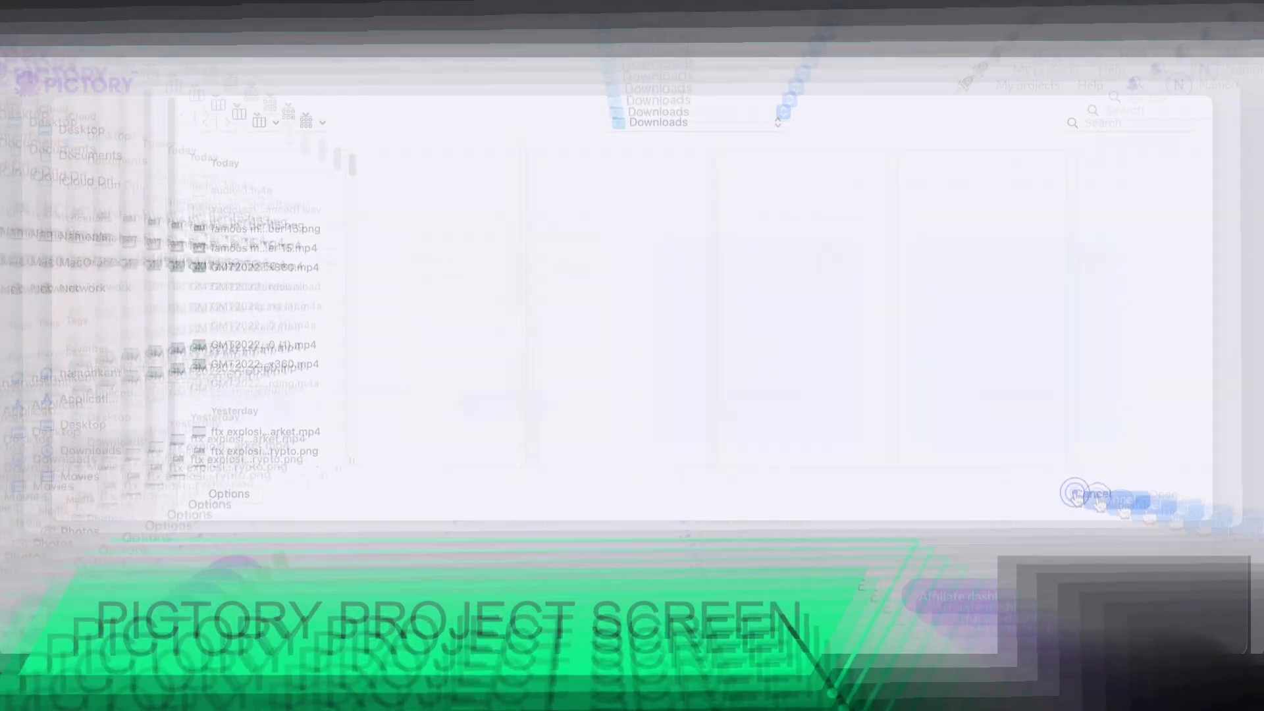
left_click(1079, 497)
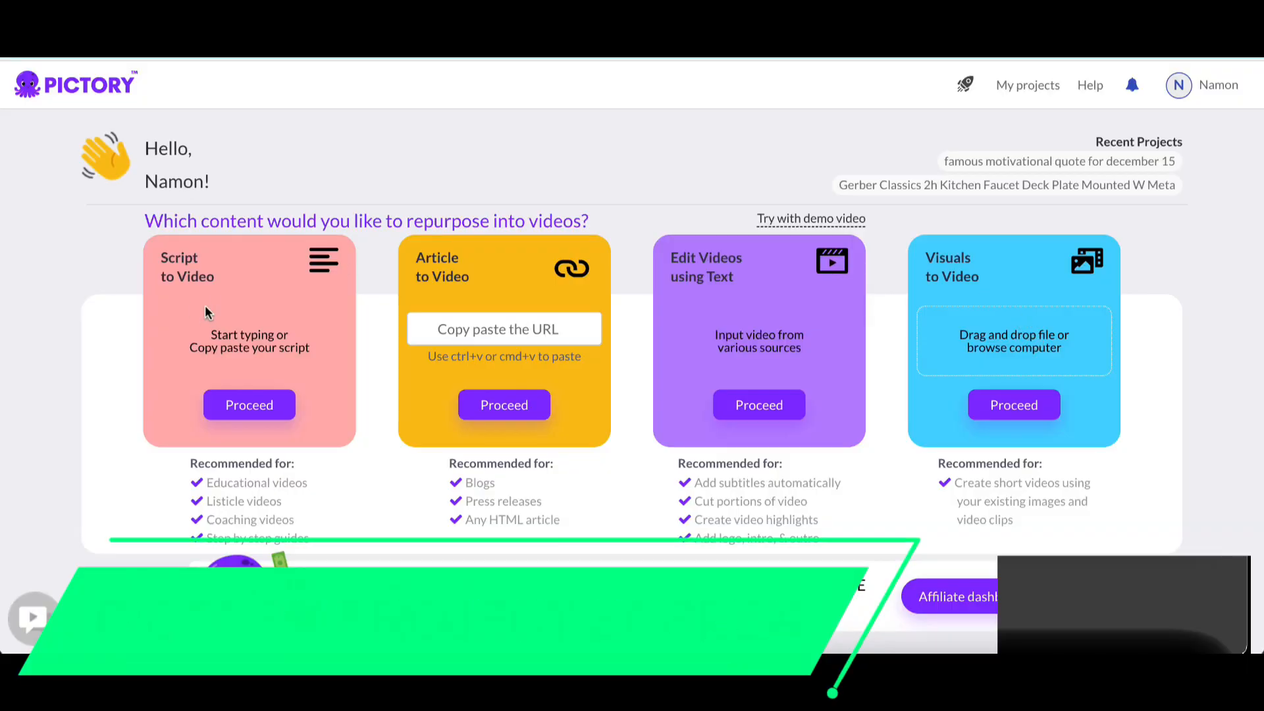
left_click(253, 419)
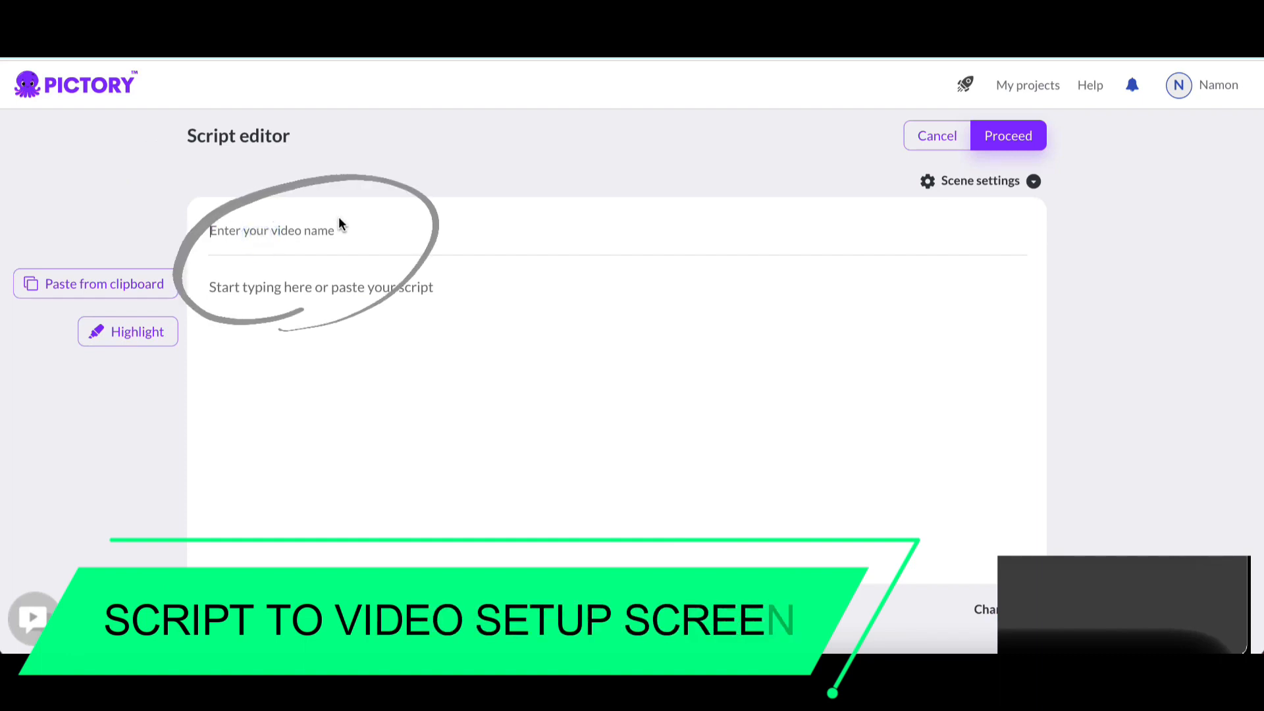
left_click(350, 243)
type("Yout")
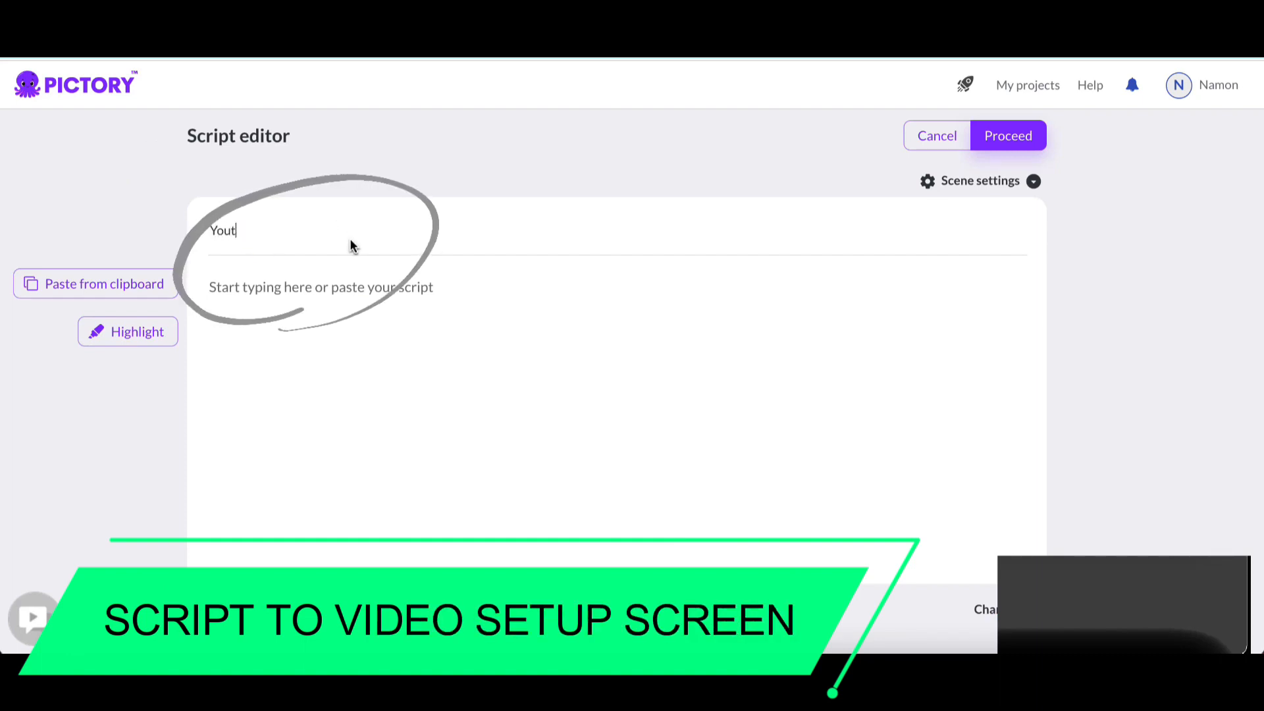
type("ube short")
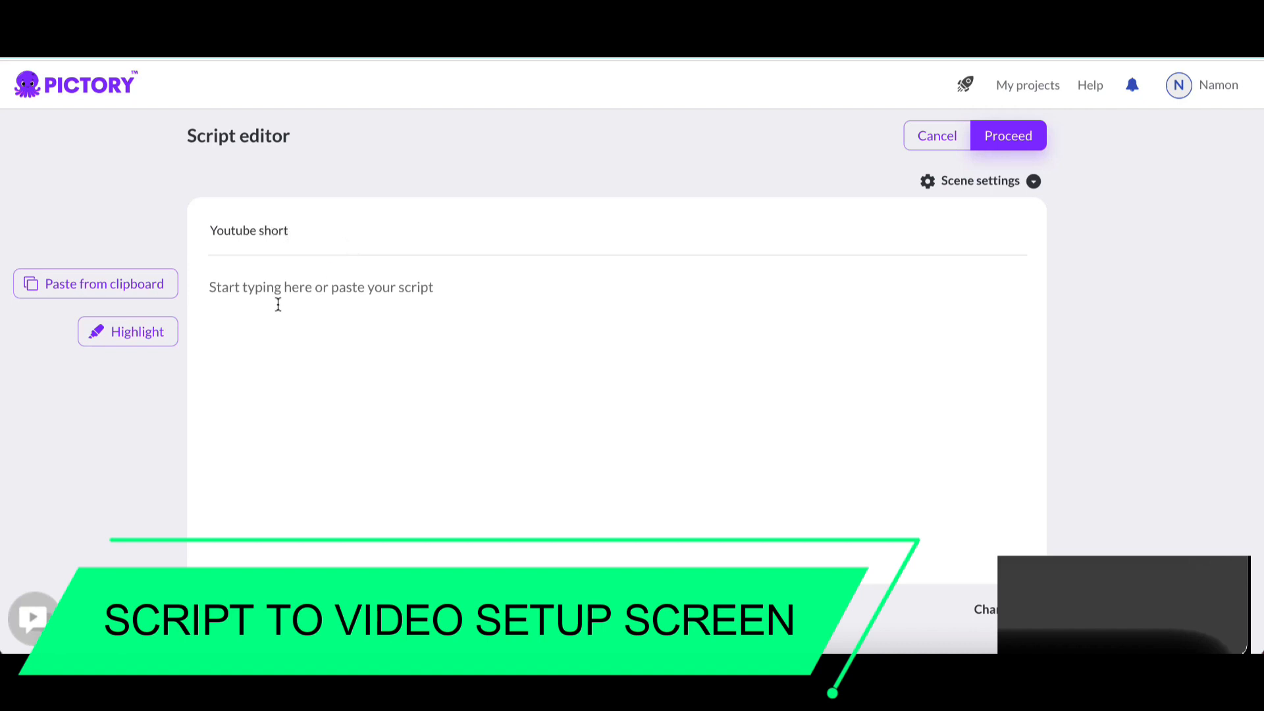
left_click(261, 290)
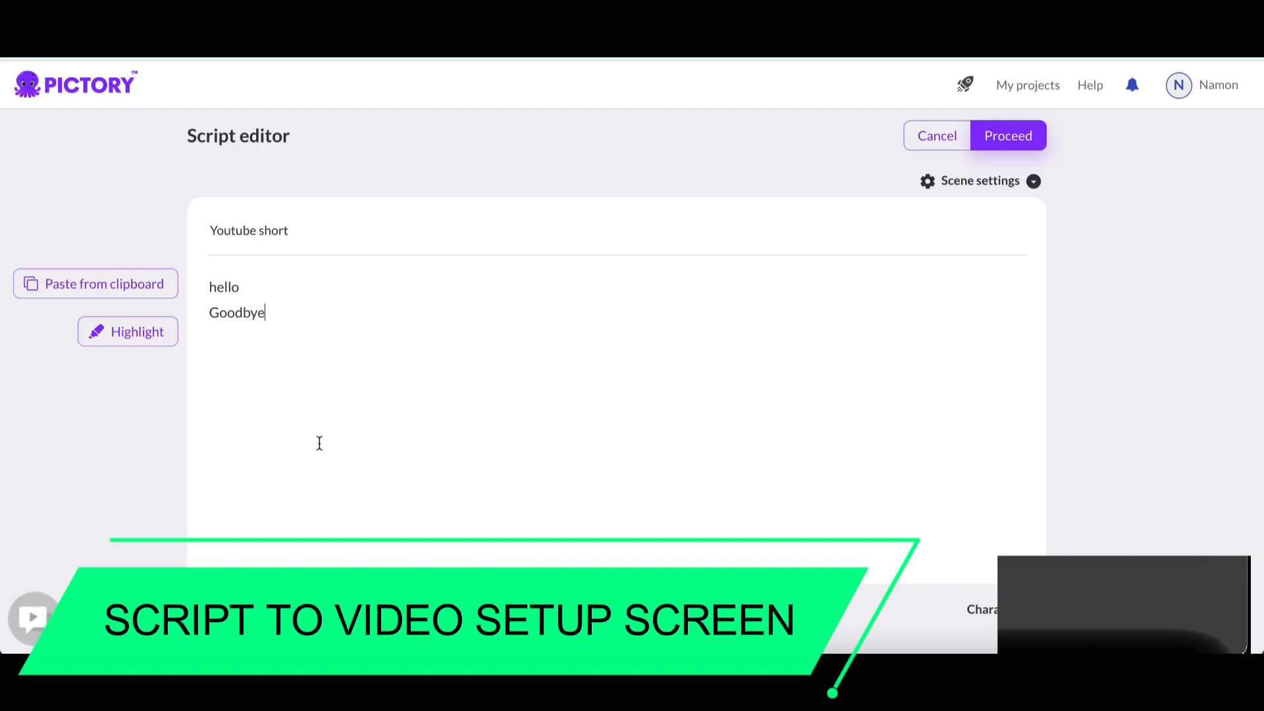
left_click(1012, 144)
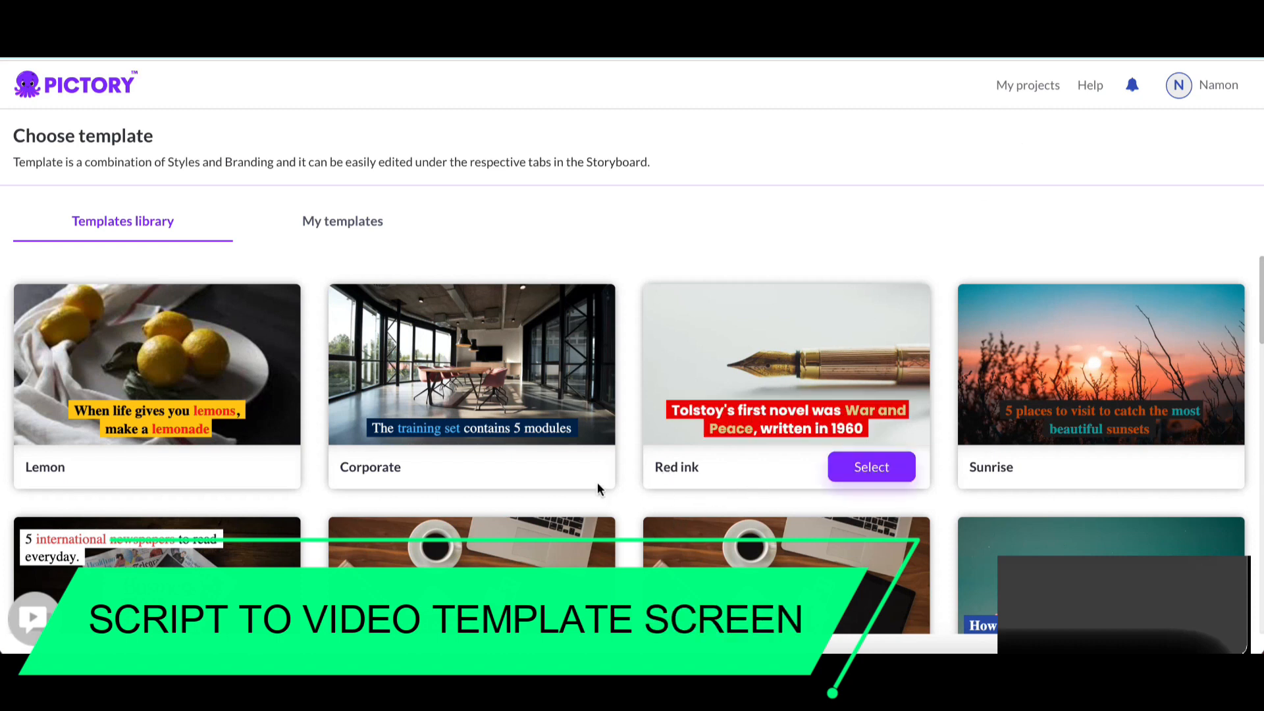
Apply the Lemon template to the project in the 9:16 aspect ratio.
scroll(502, 460, "down", 1)
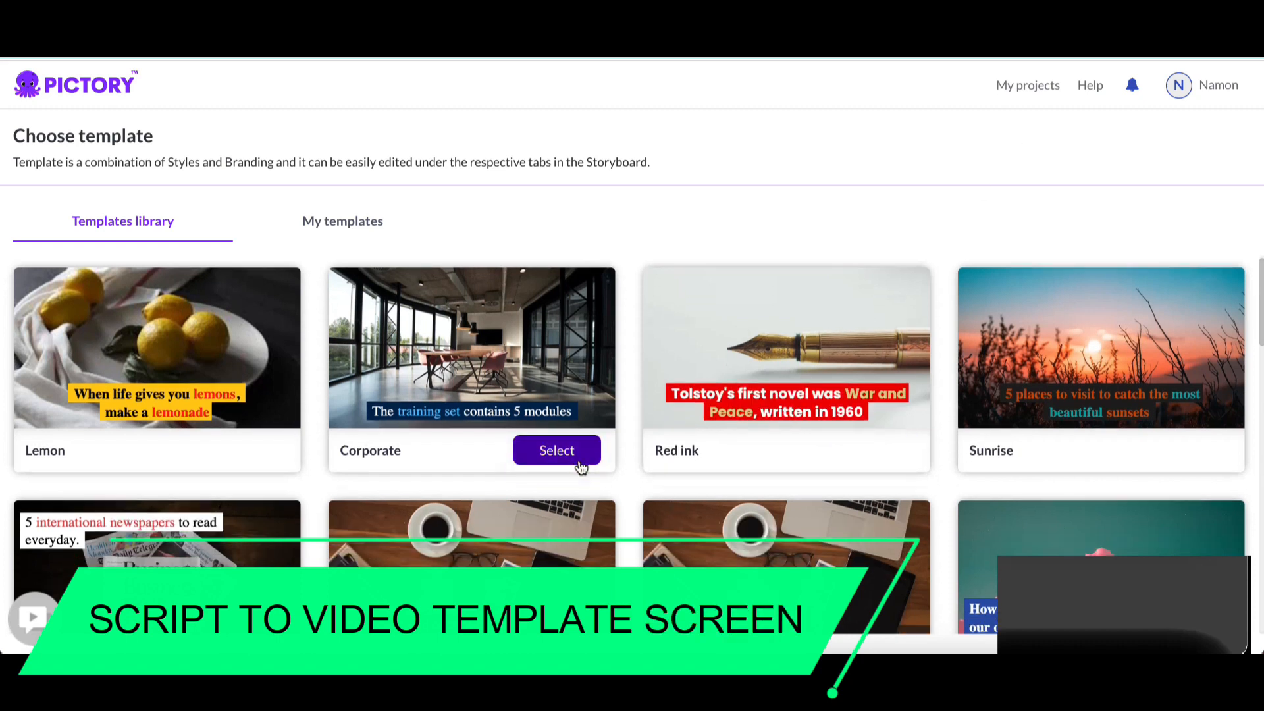
left_click(254, 452)
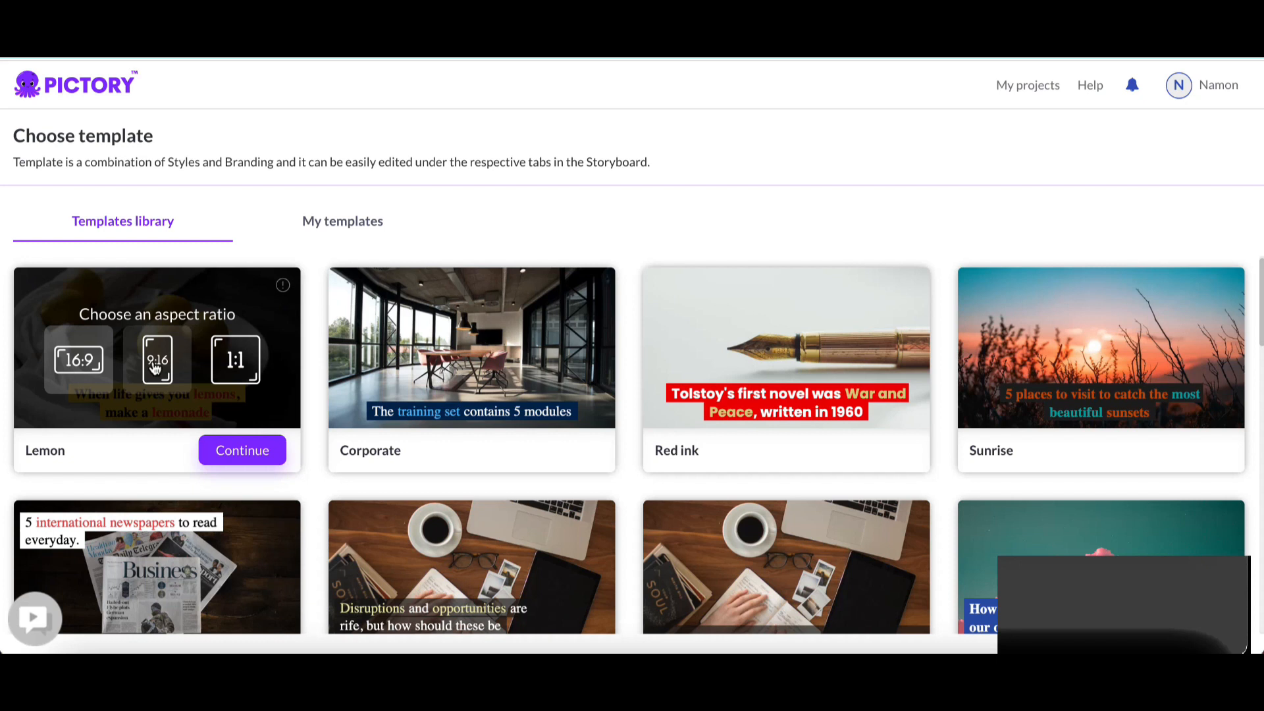
left_click(156, 365)
left_click(246, 455)
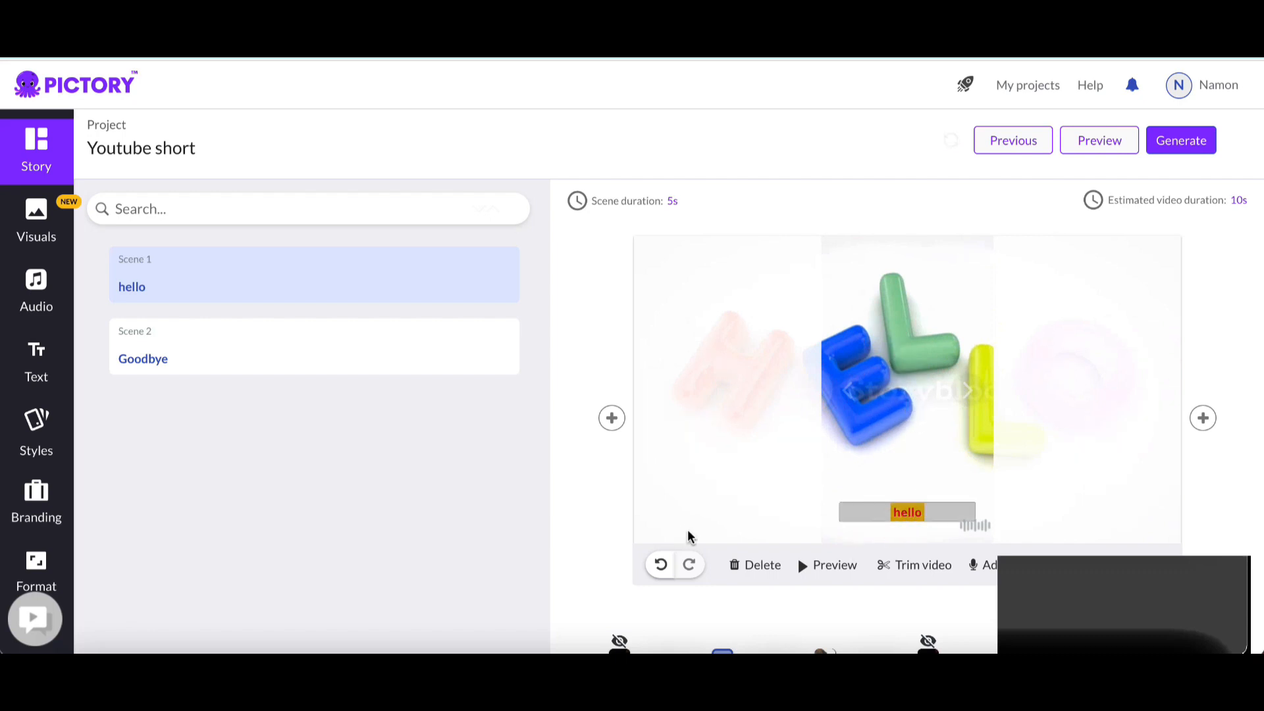
Insert a visuals-only scene before the "Goodbye" scene and fill it with the library clip of the waving man in a red shirt.
left_click(146, 355)
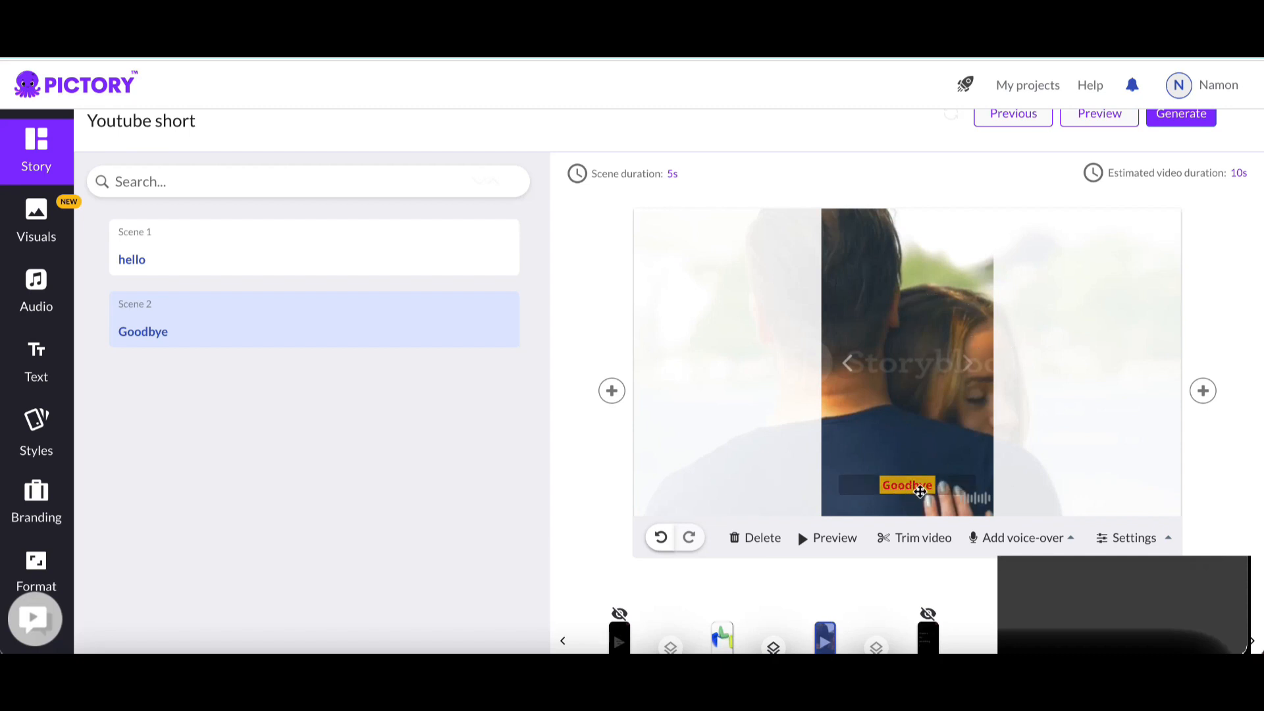
left_click(612, 391)
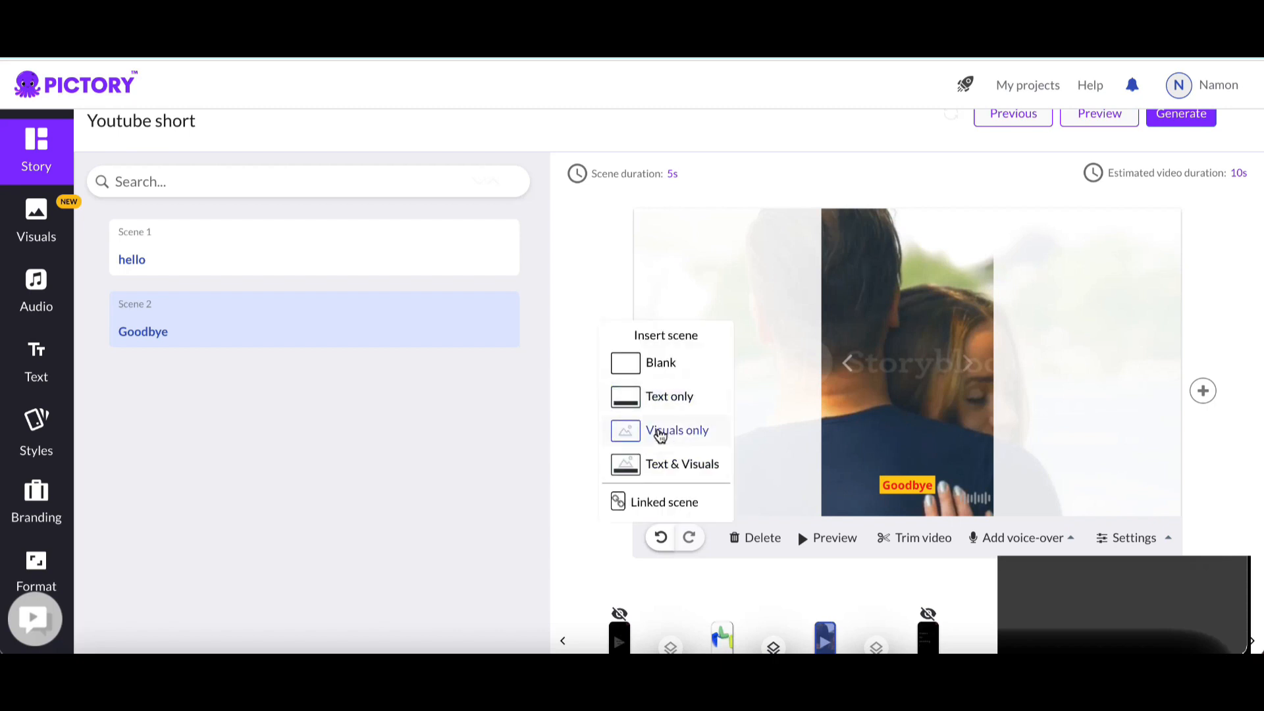
left_click(660, 435)
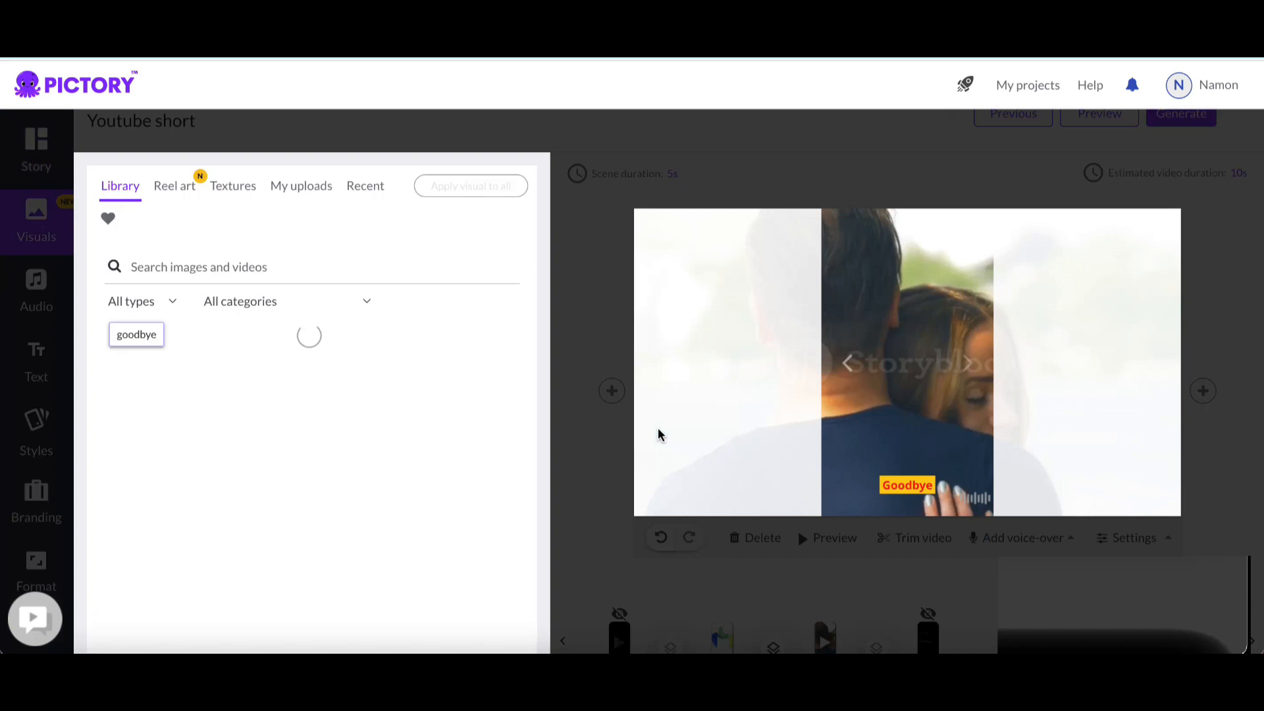
left_click(186, 269)
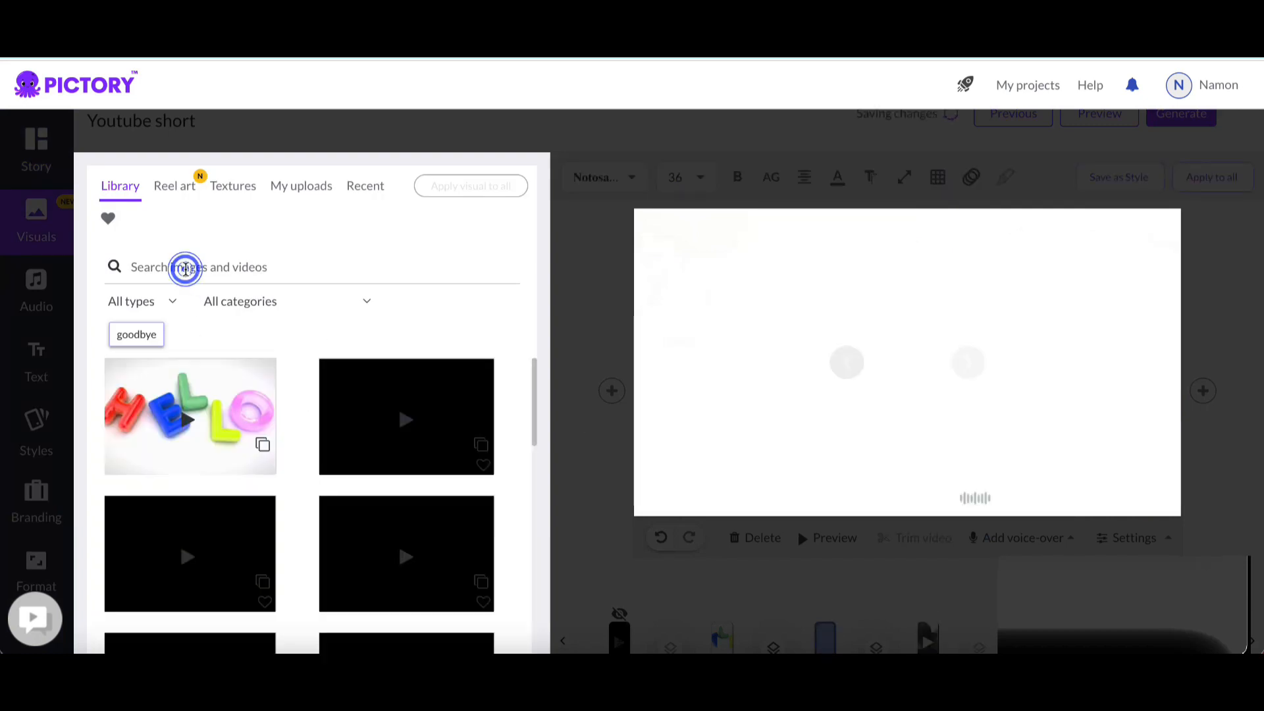
left_click(186, 269)
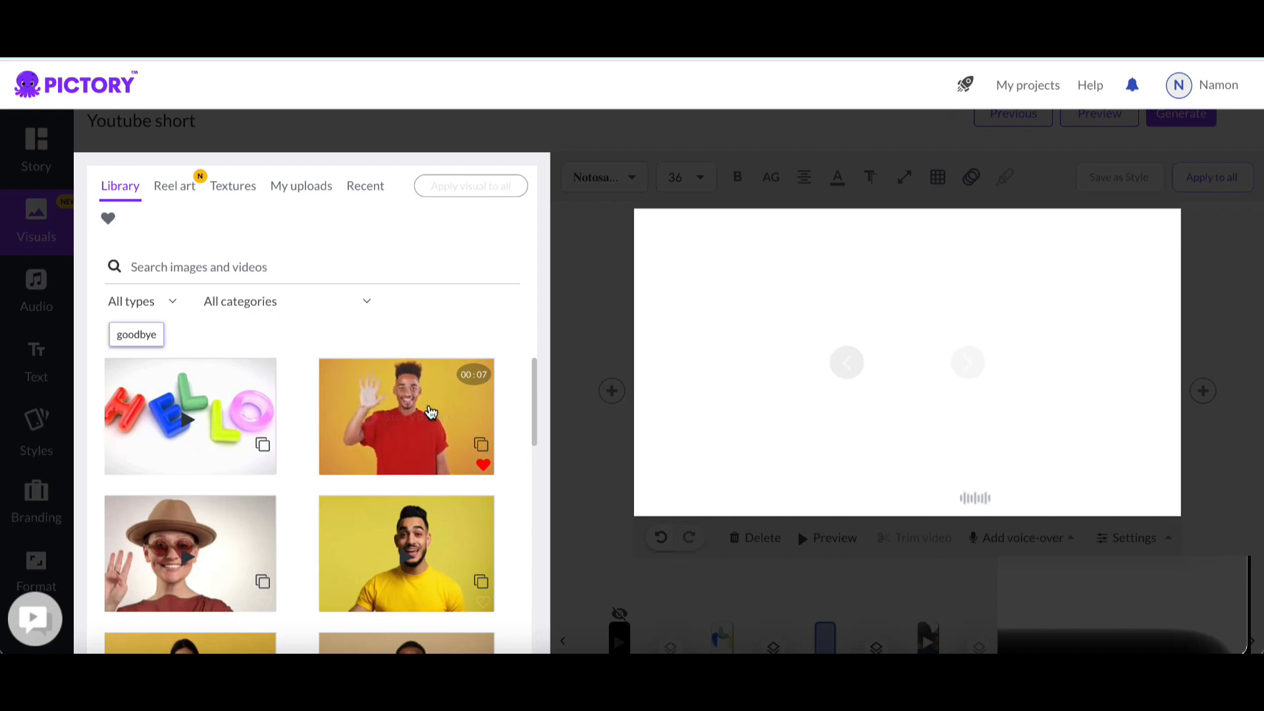
left_click(430, 411)
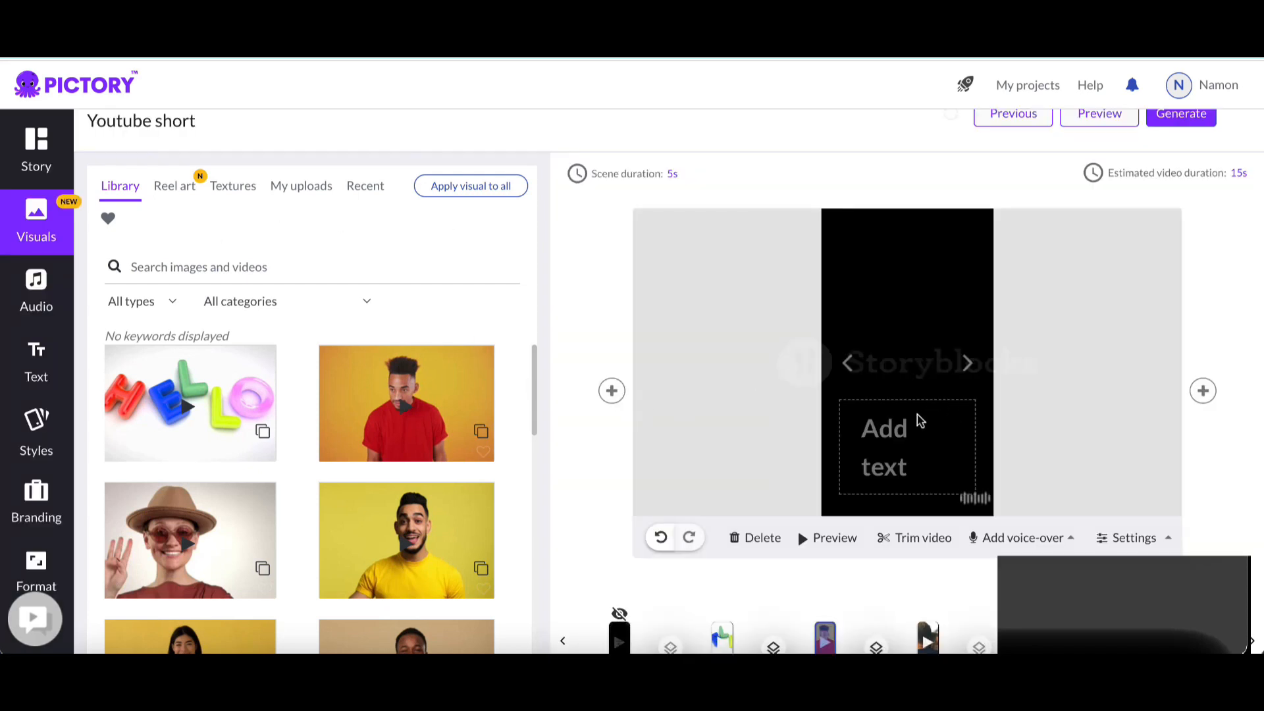
Delete the "hello" text from scene 1 and replace its visual with the clip of the waving man in a yellow shirt.
left_click(37, 150)
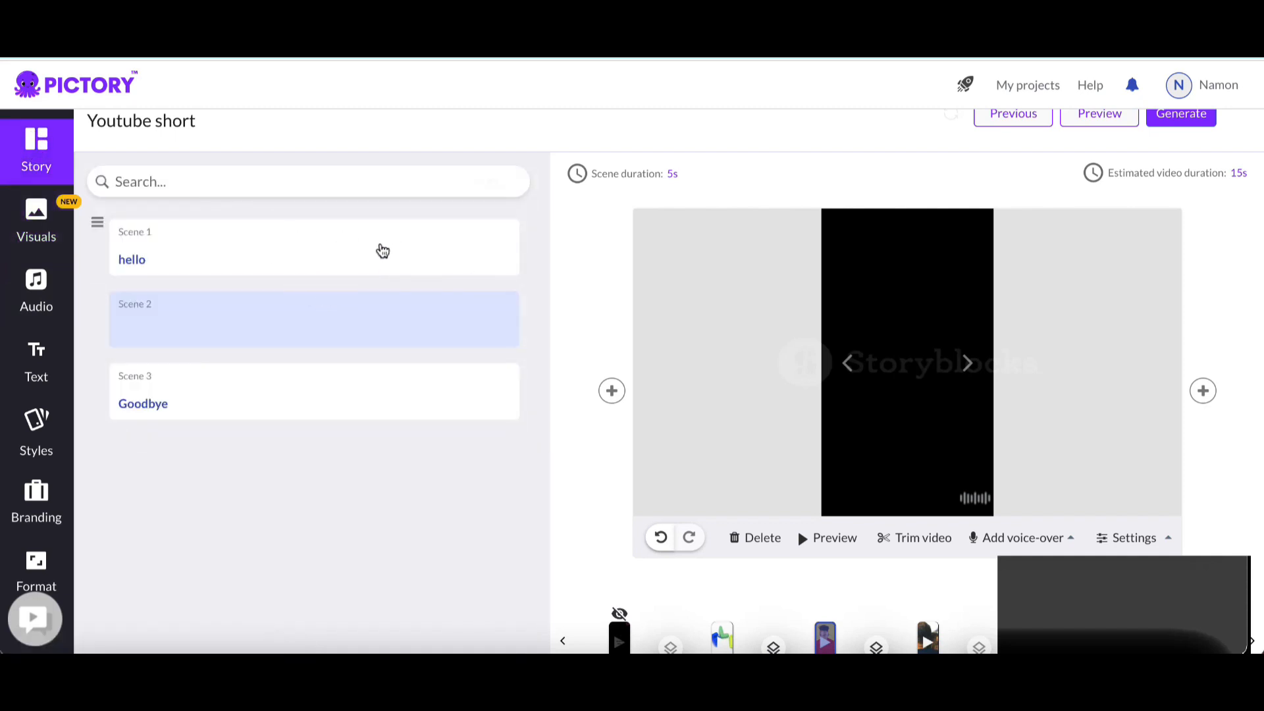
left_click(358, 249)
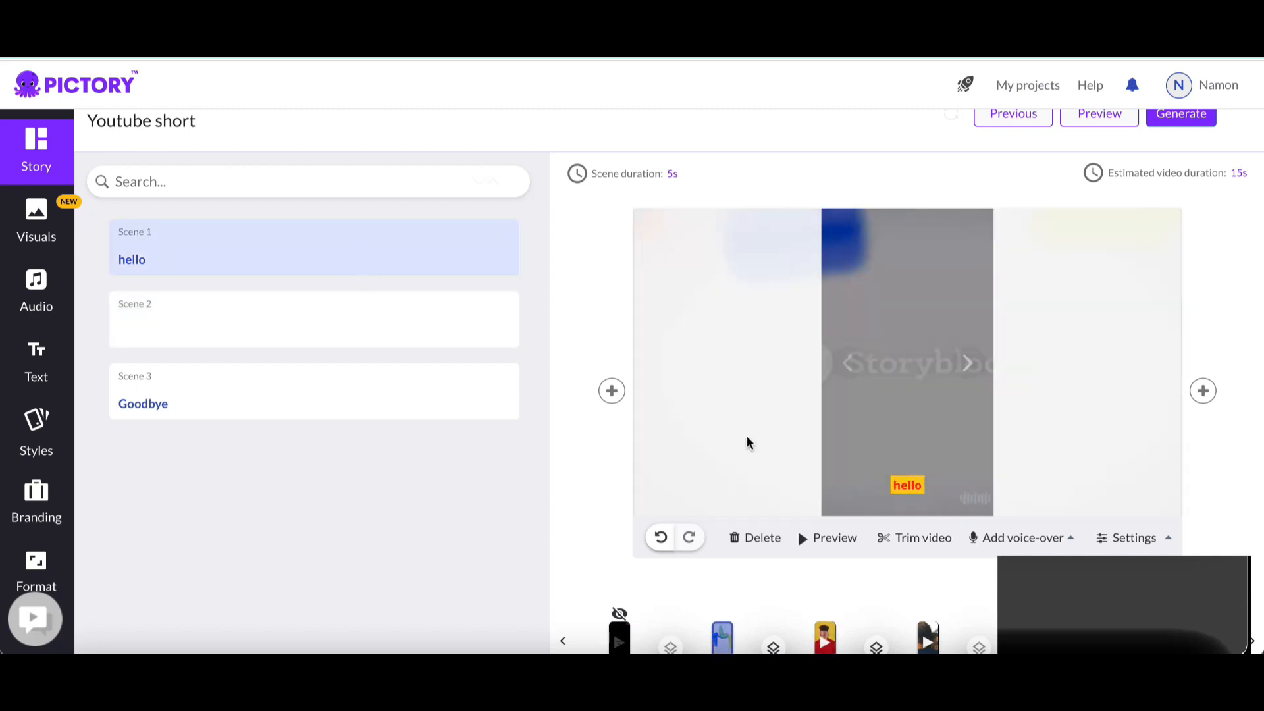
left_click(154, 264)
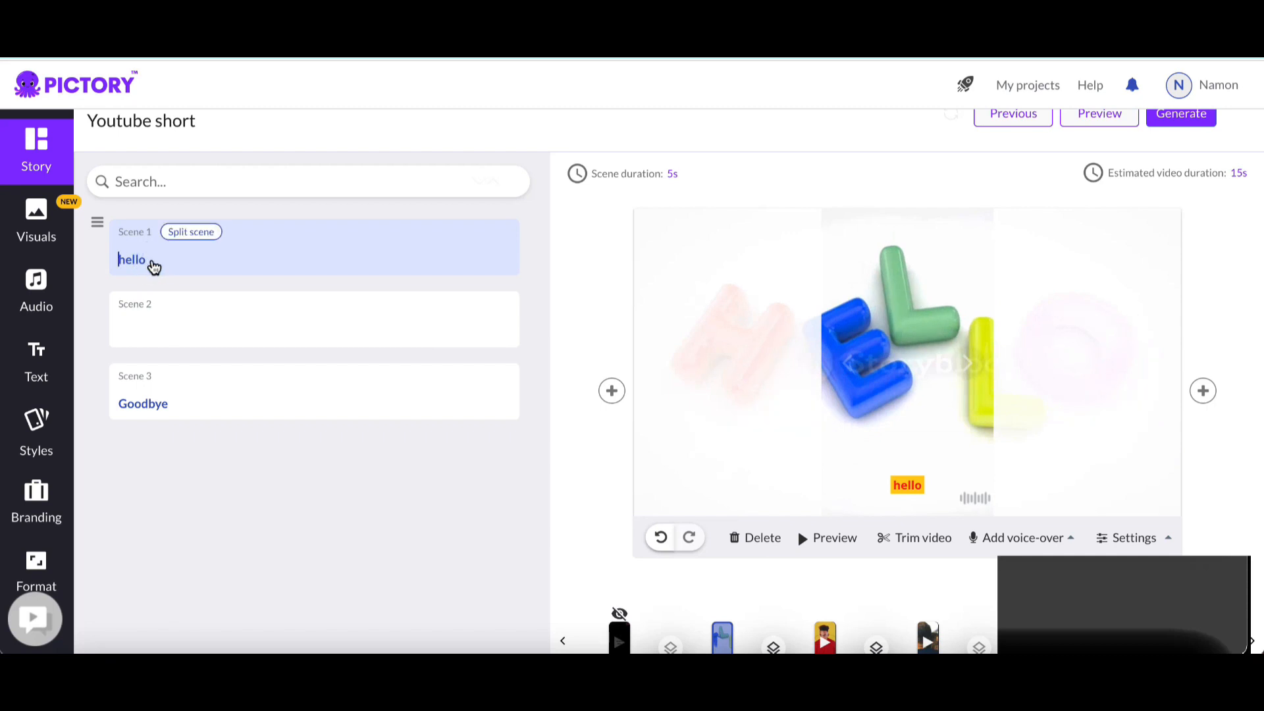
left_click(153, 259)
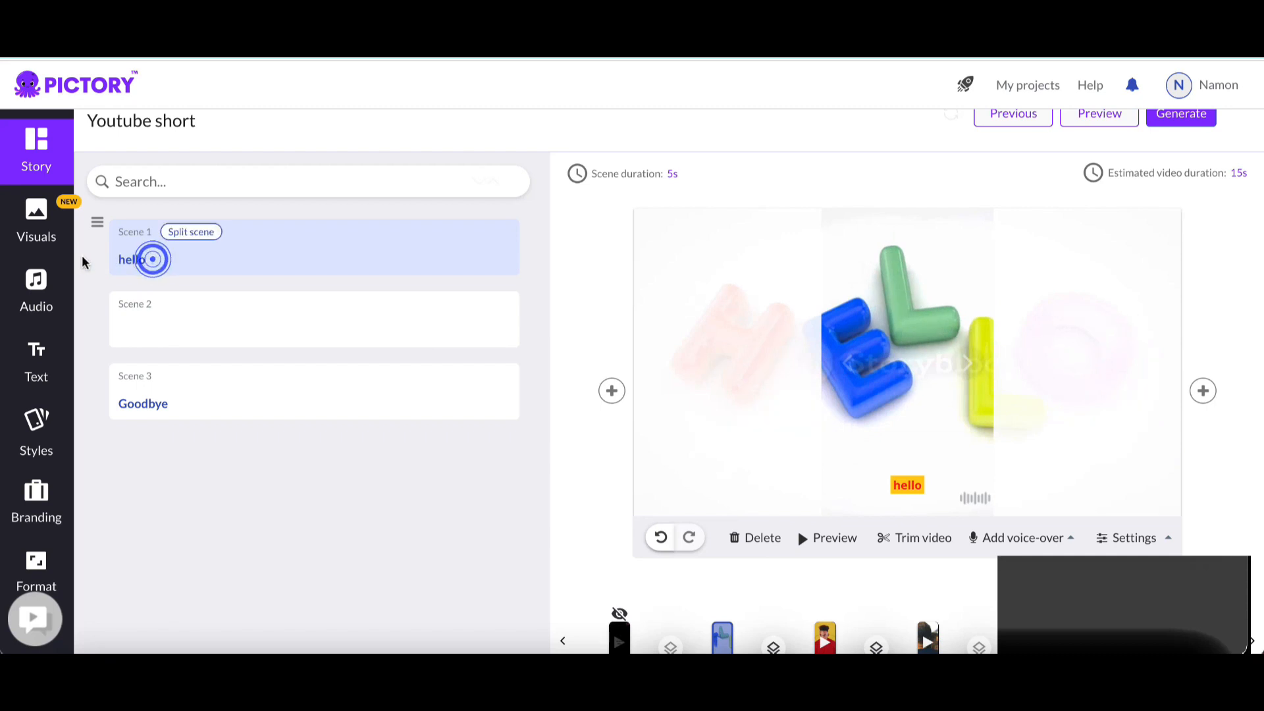
left_click_drag(118, 259, 164, 268)
key("BackSpace")
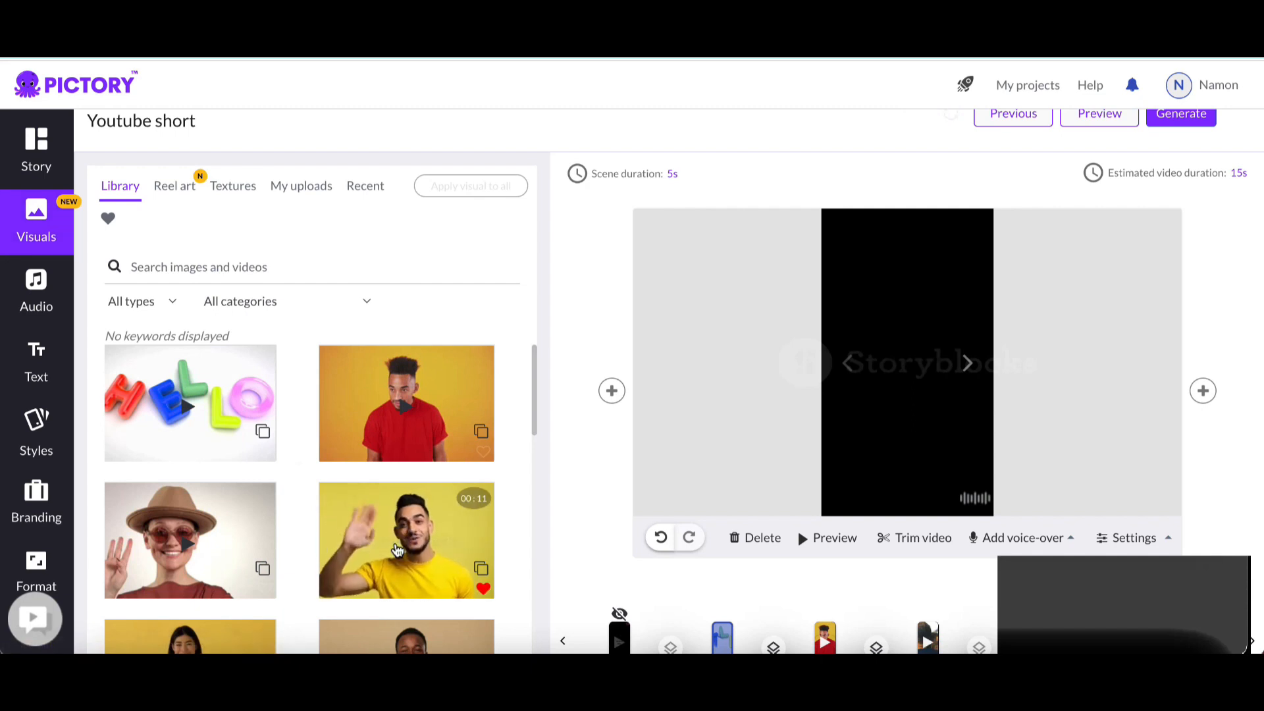
left_click(397, 550)
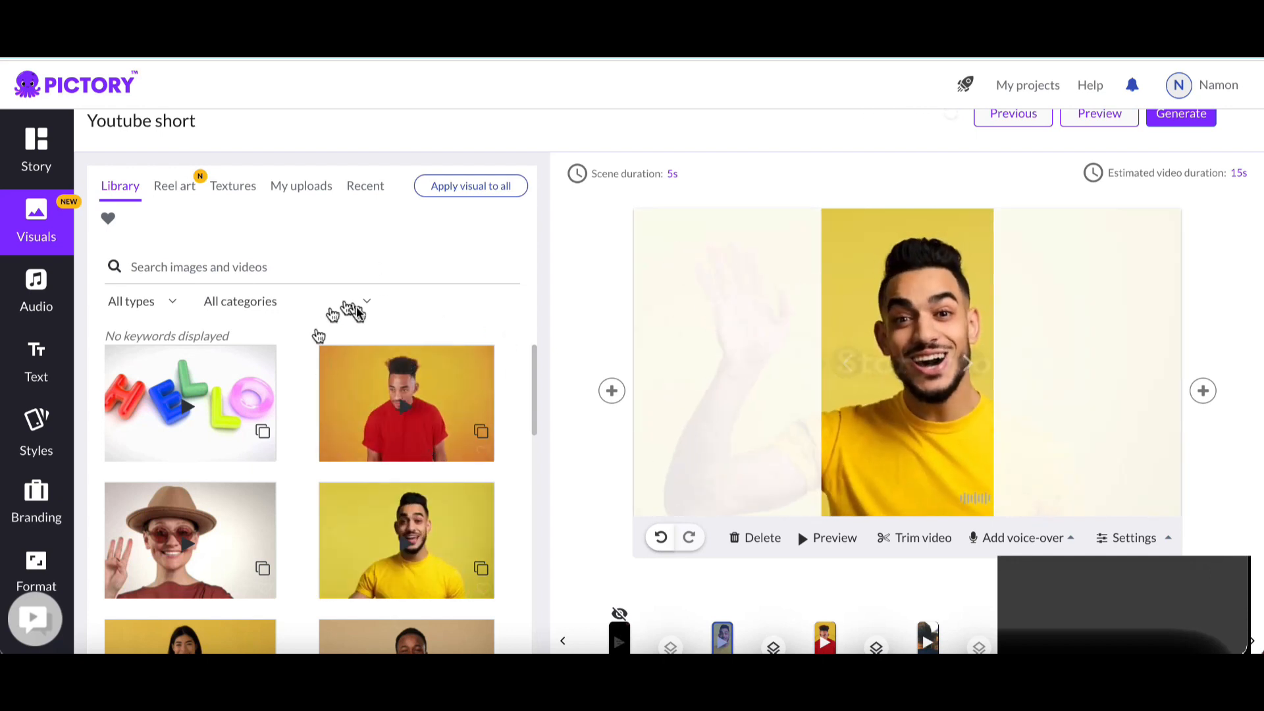
Delete the "Goodbye" text from scene 3 in the storyboard.
left_click(31, 148)
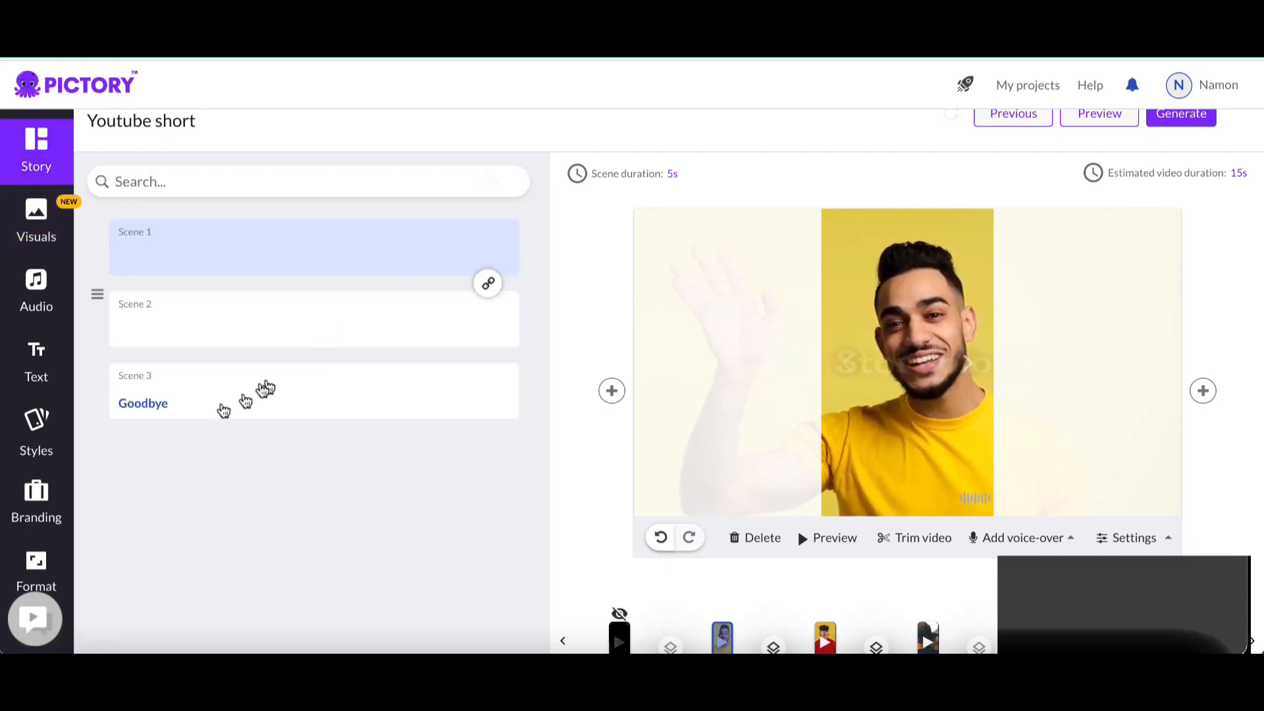
left_click(186, 403)
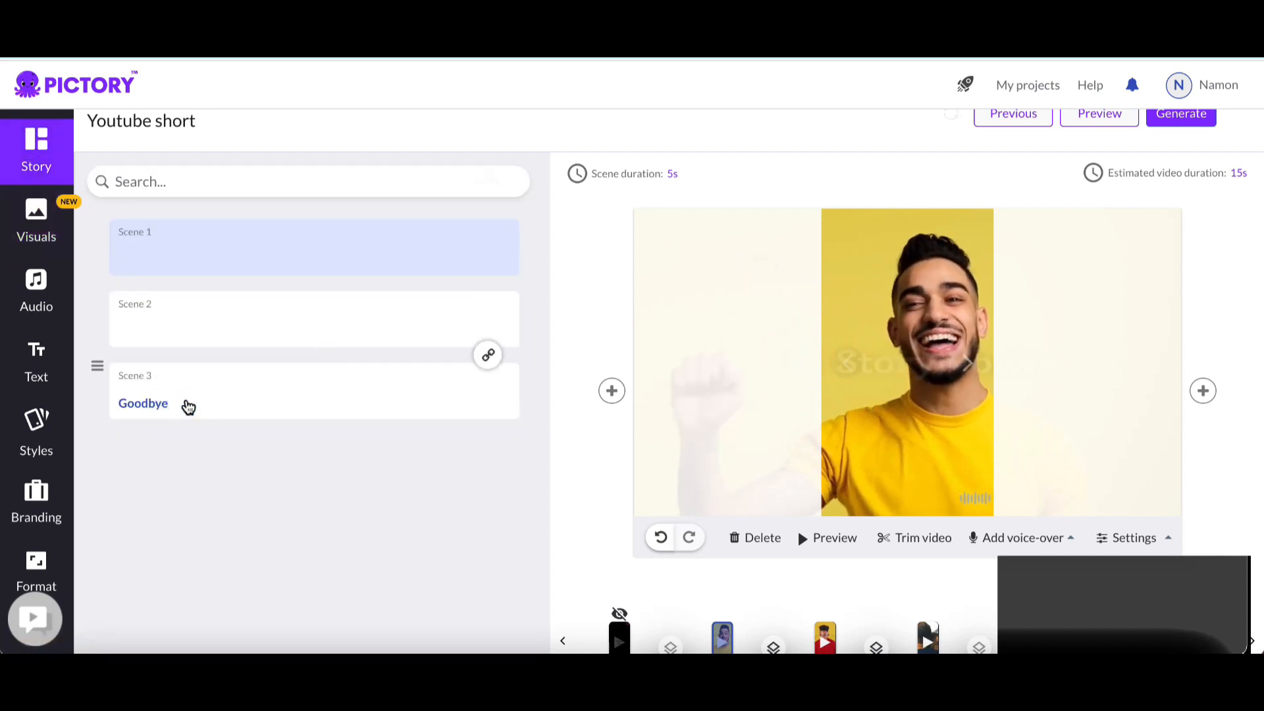
left_click(176, 408)
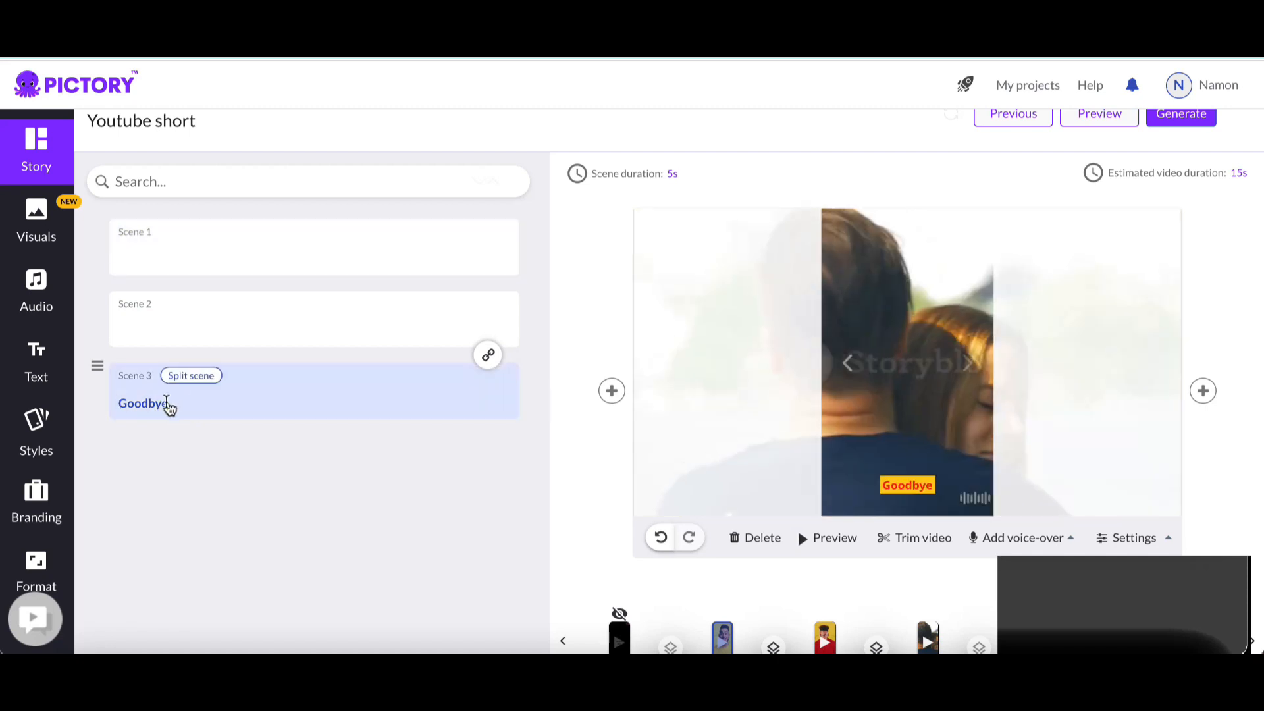
left_click(120, 403)
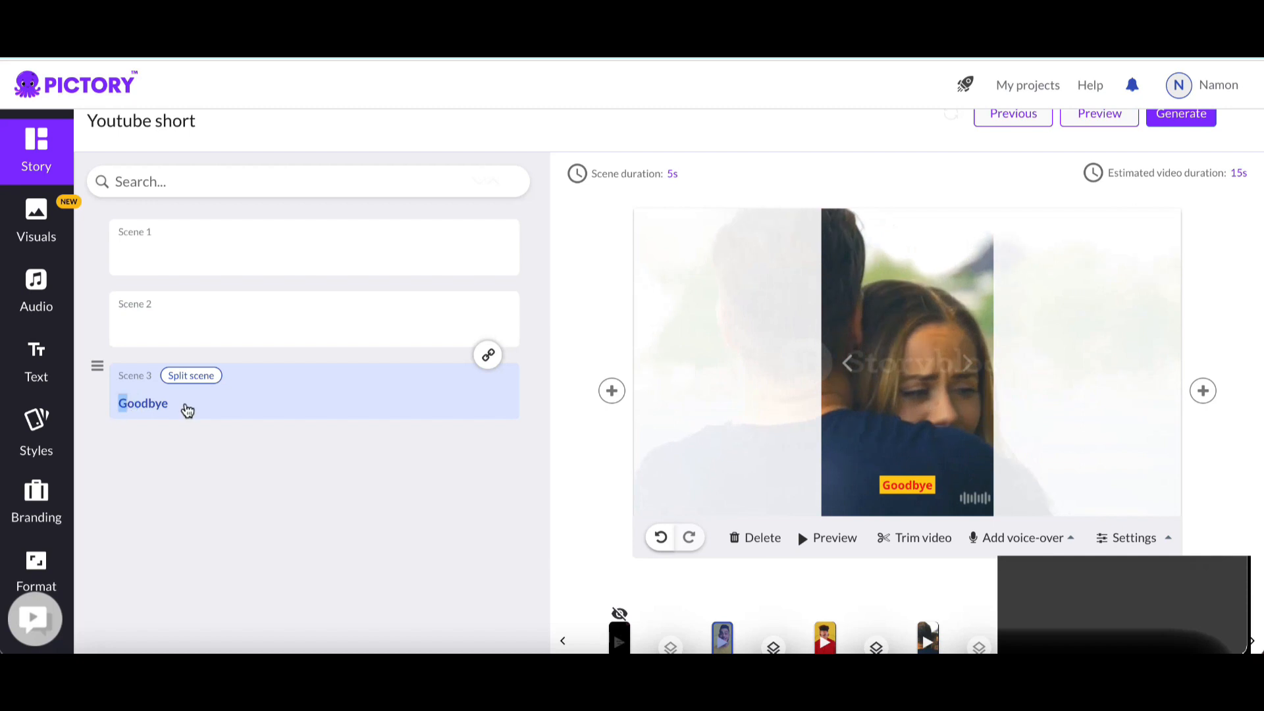
double_click(184, 409)
key("BackSpace")
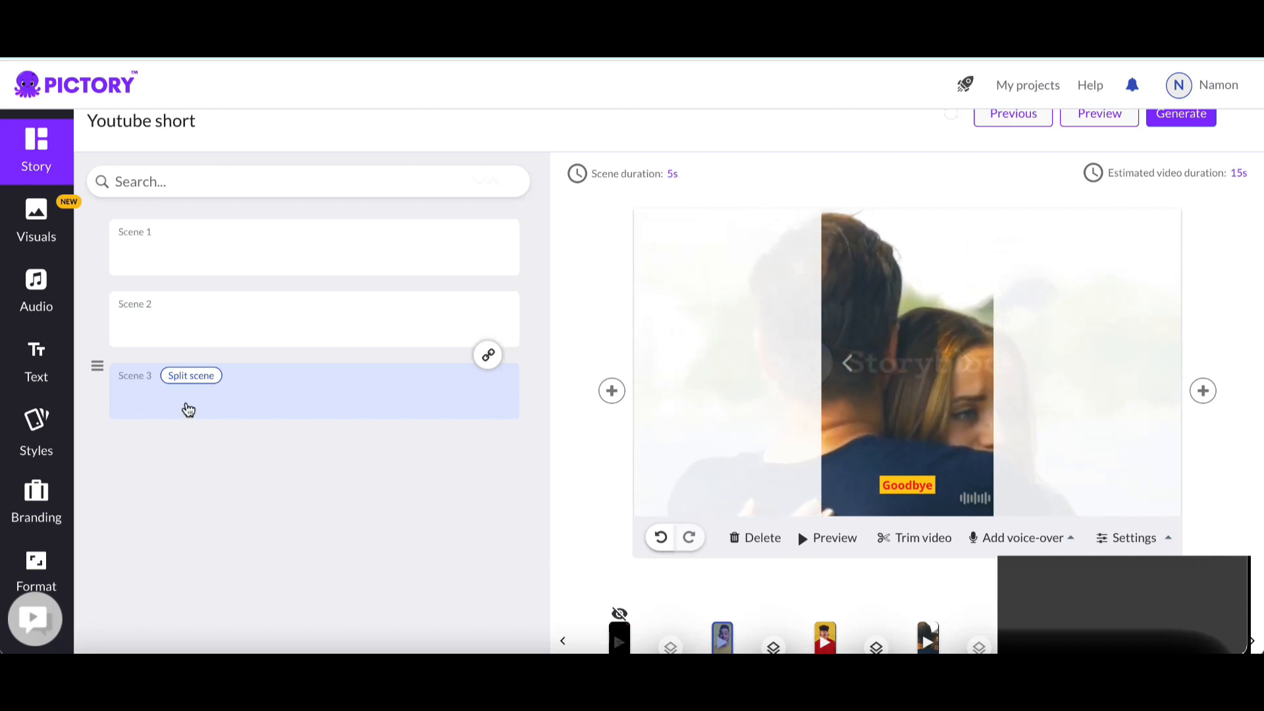
left_click(295, 449)
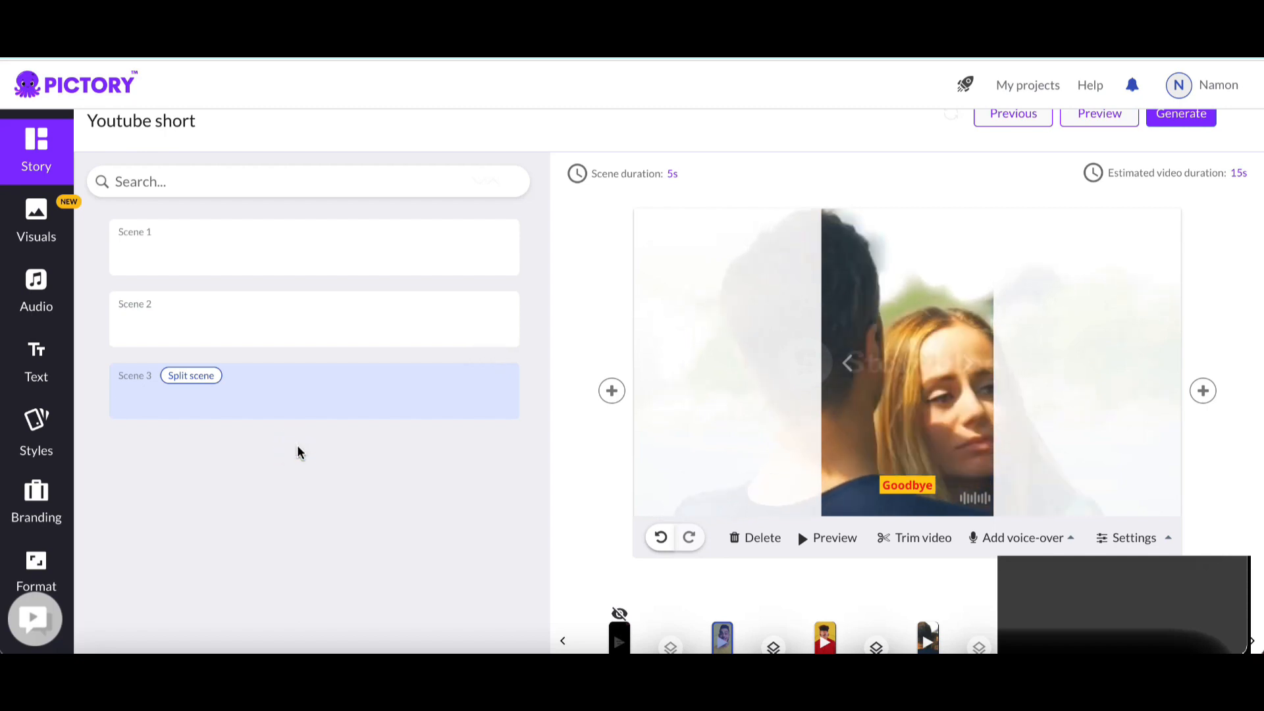
left_click(320, 329)
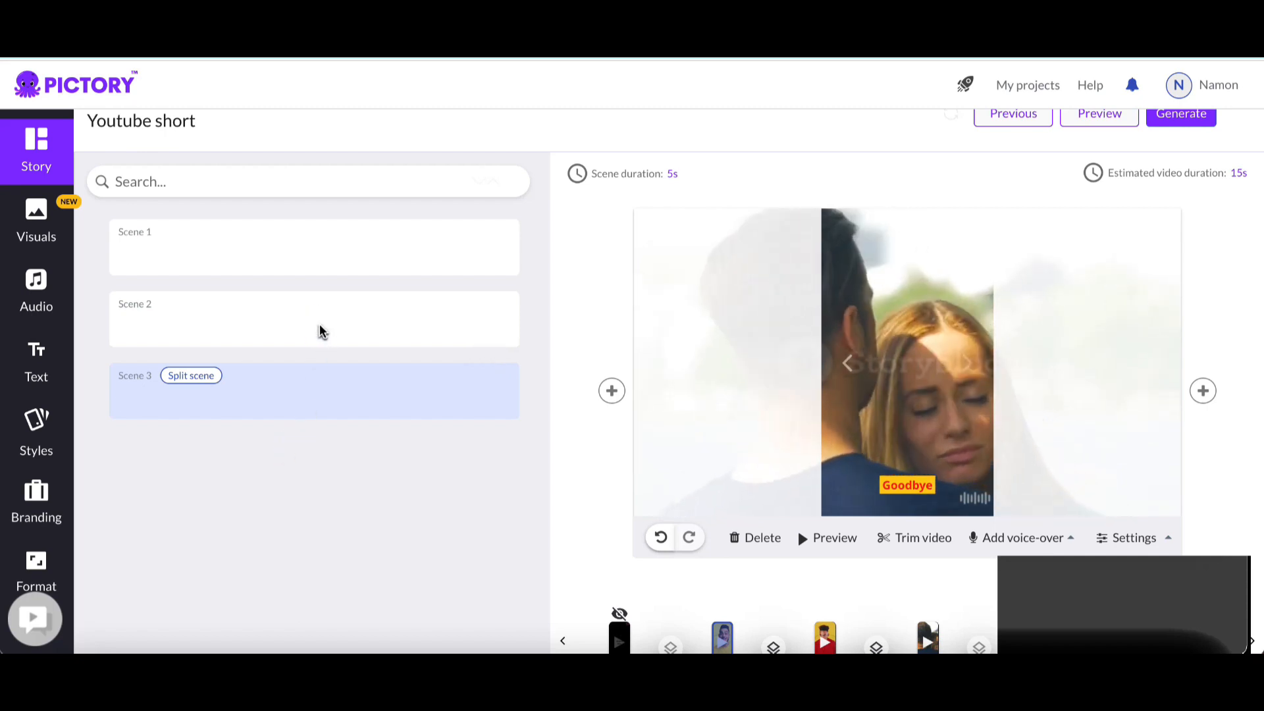
left_click(312, 328)
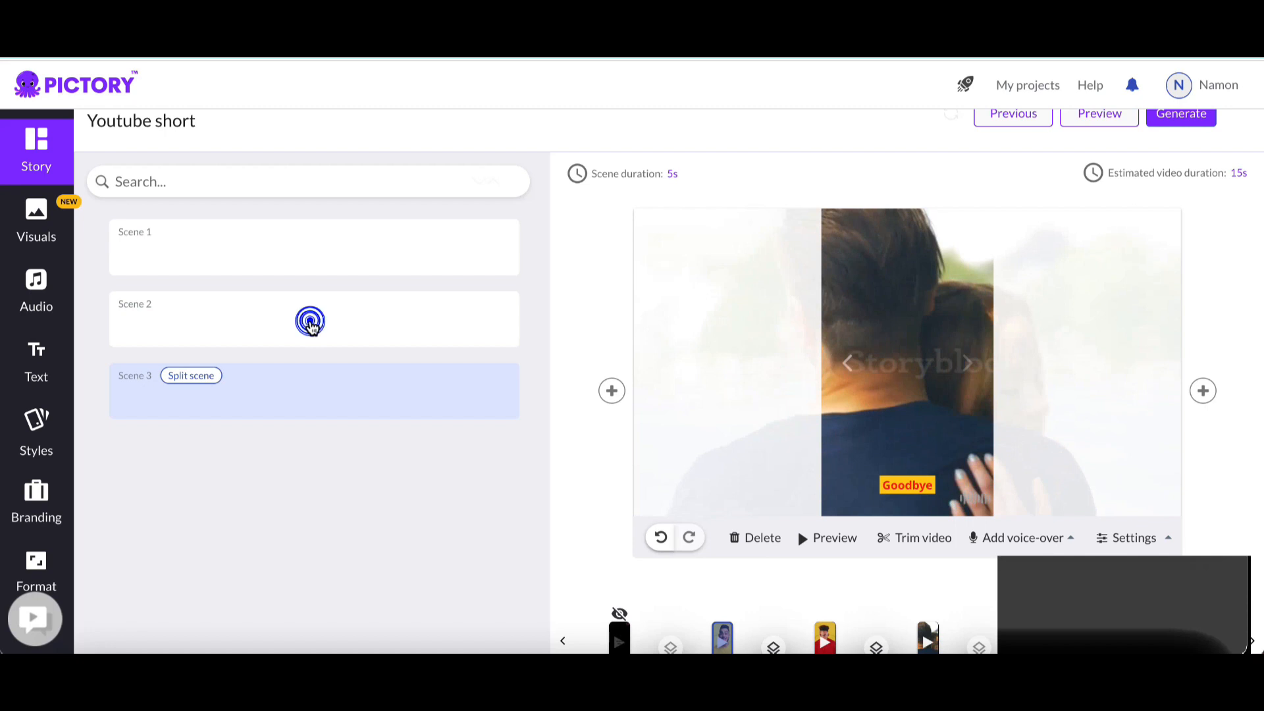
left_click(312, 327)
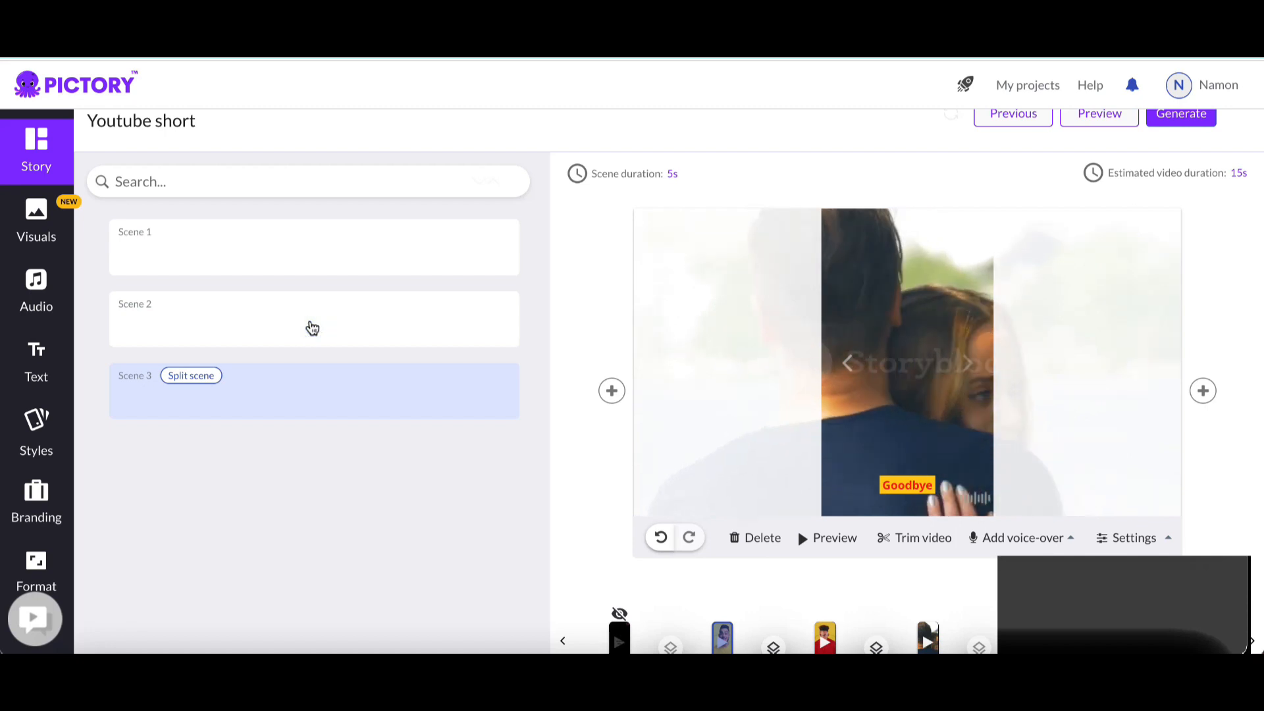
left_click(284, 392)
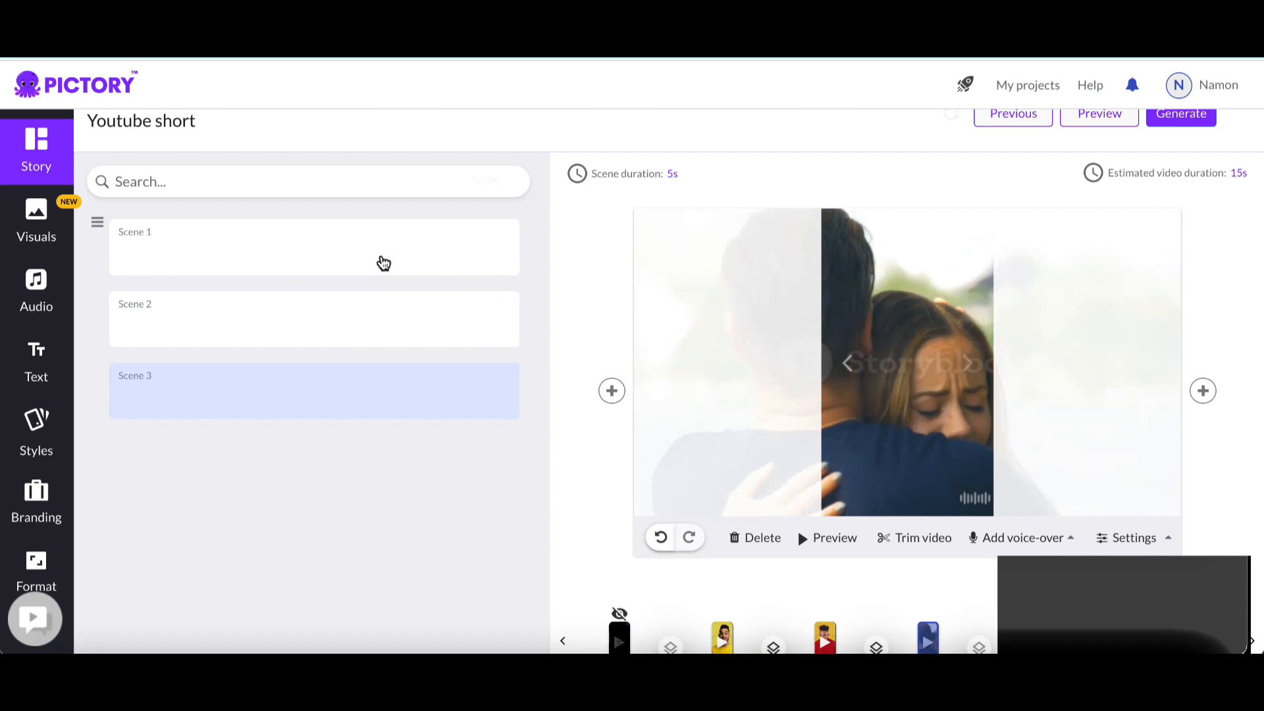
Set the duration of scene 1 to 20 seconds.
left_click(384, 263)
left_click(384, 263)
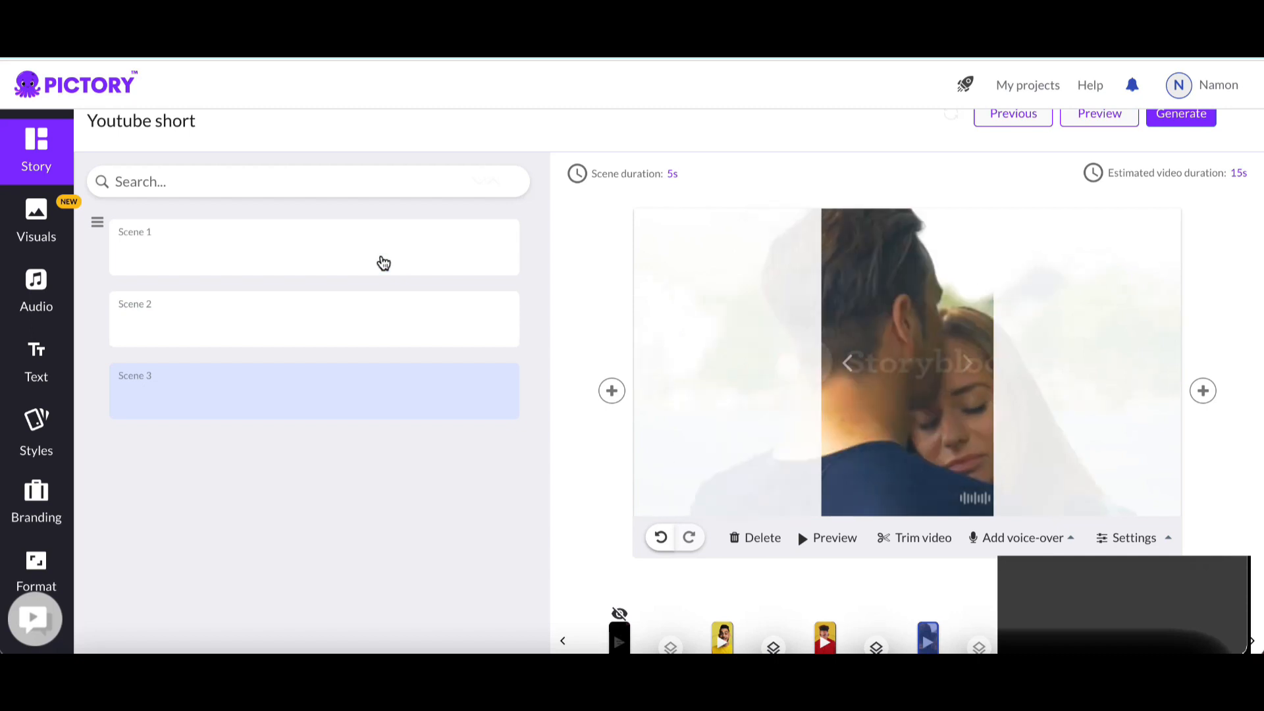
left_click(642, 175)
left_click(602, 247)
double_click(601, 248)
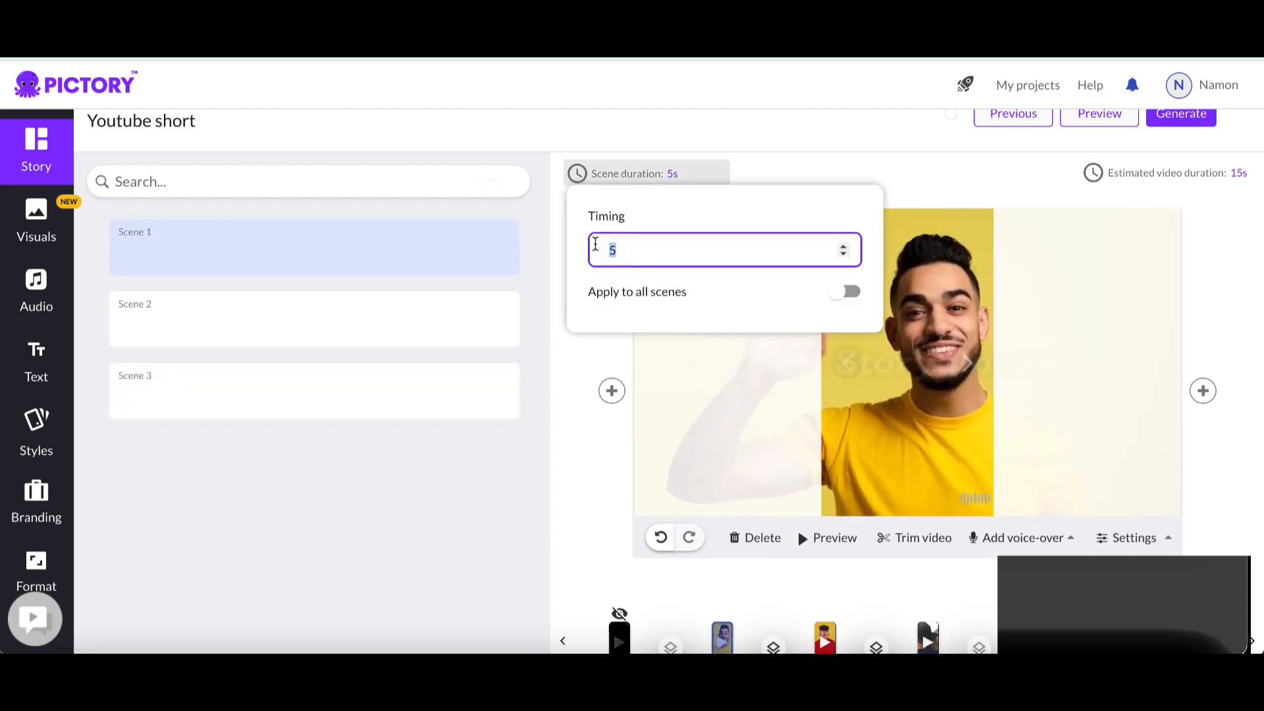
type("20")
left_click(487, 283)
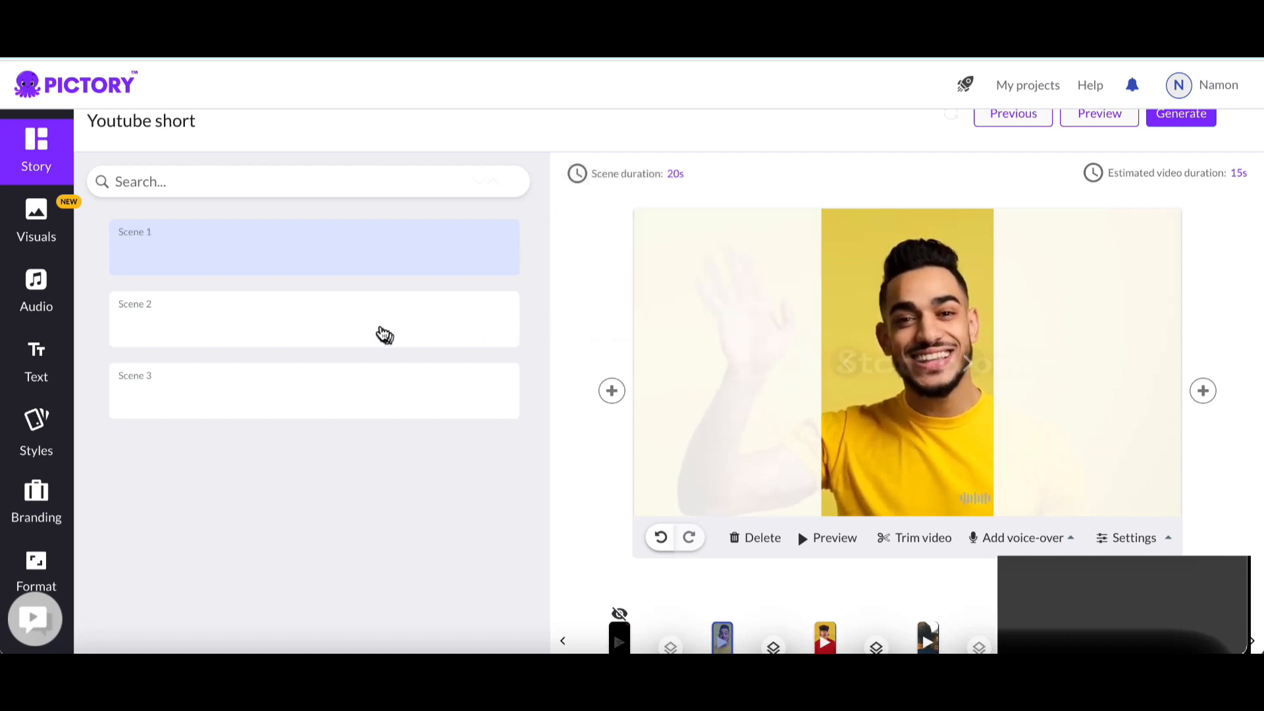
Set the duration of scene 2 to 20 seconds.
left_click(381, 332)
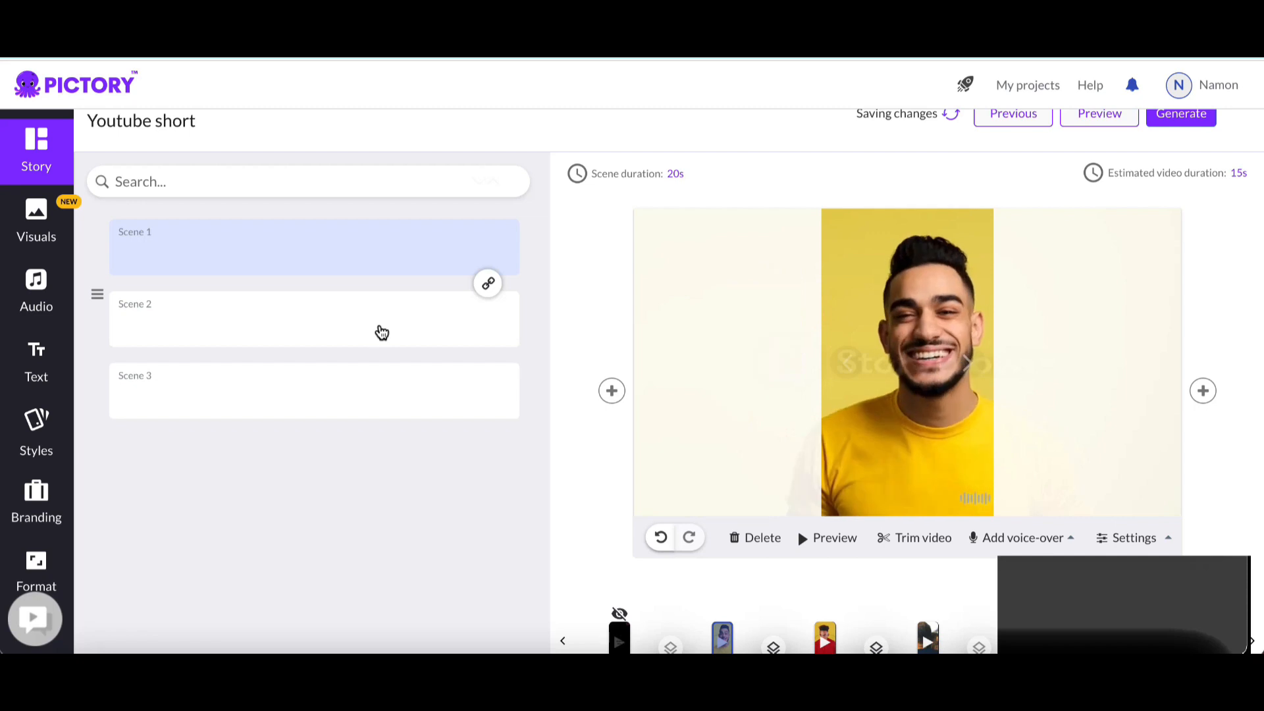
left_click(669, 175)
left_click_drag(626, 249, 577, 258)
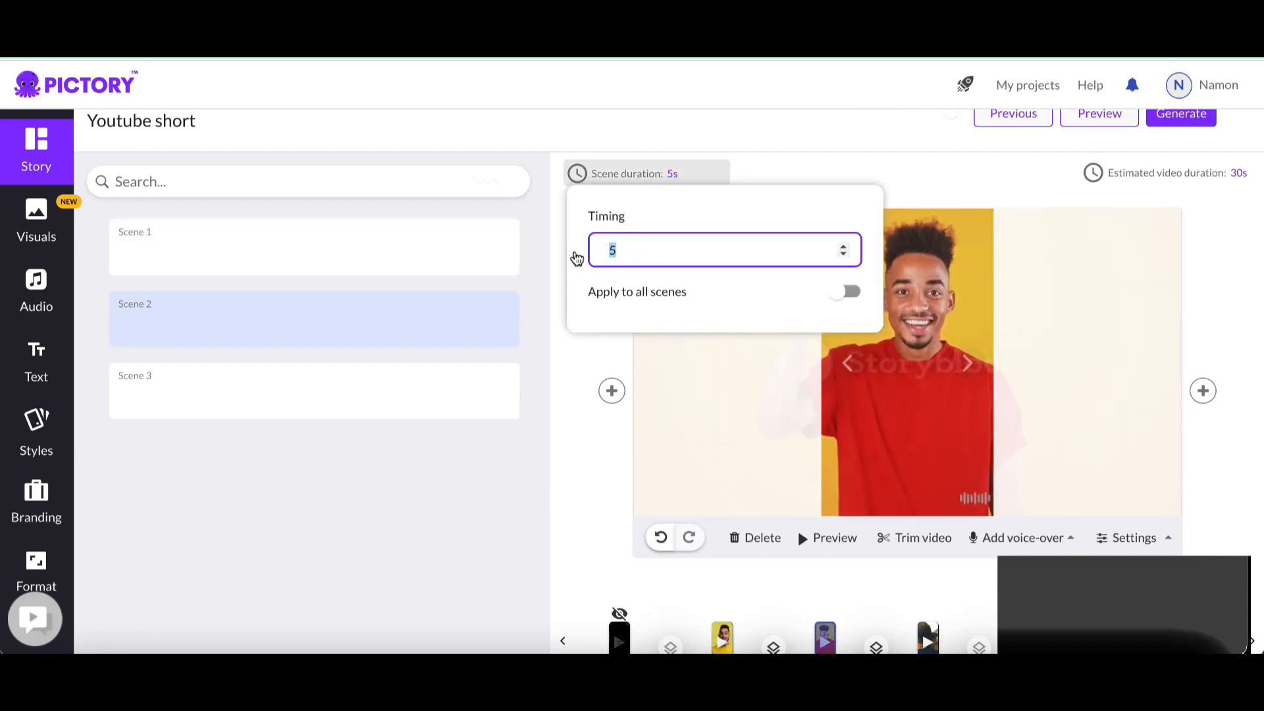
type("20")
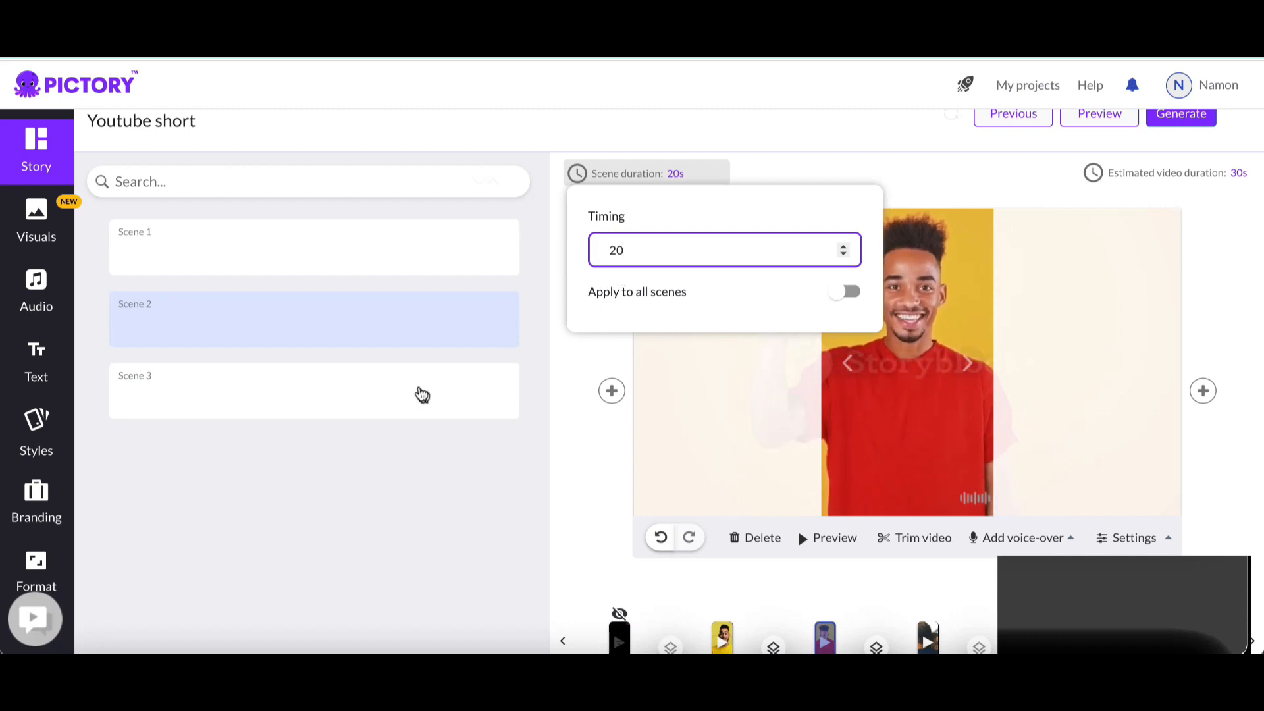
left_click(420, 389)
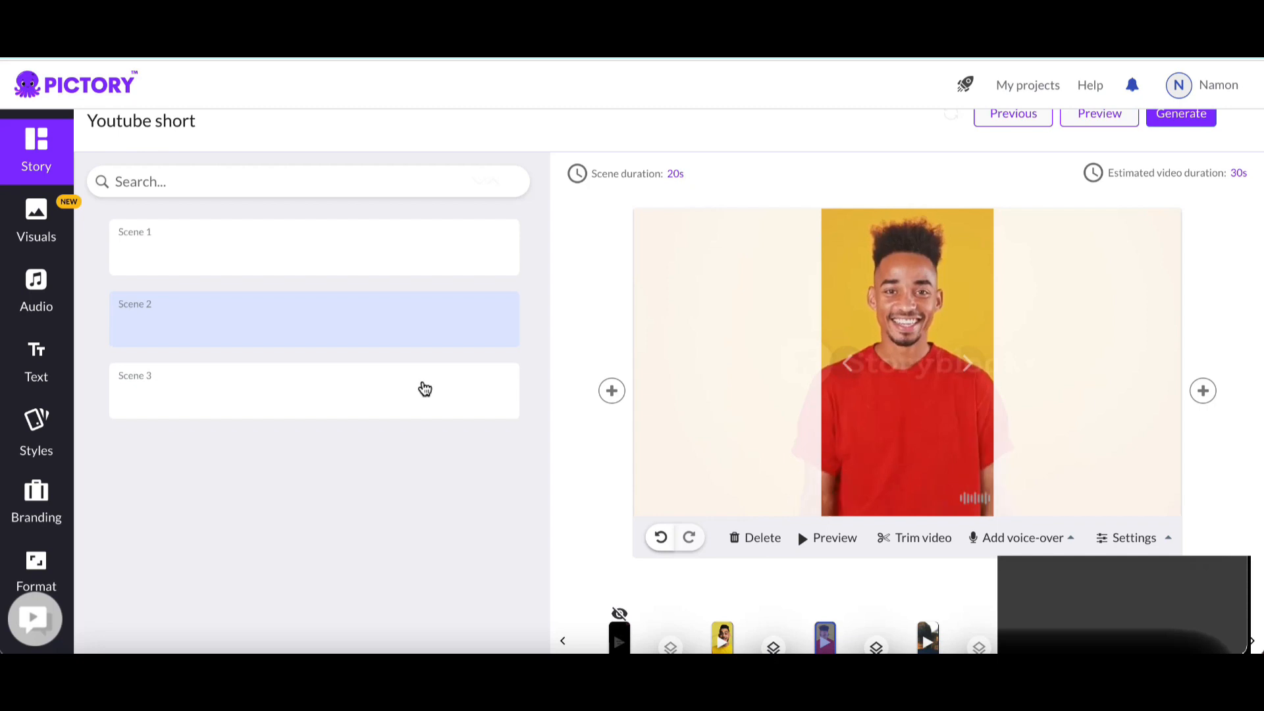
Set the duration of scene 3 to 10 seconds.
left_click(424, 389)
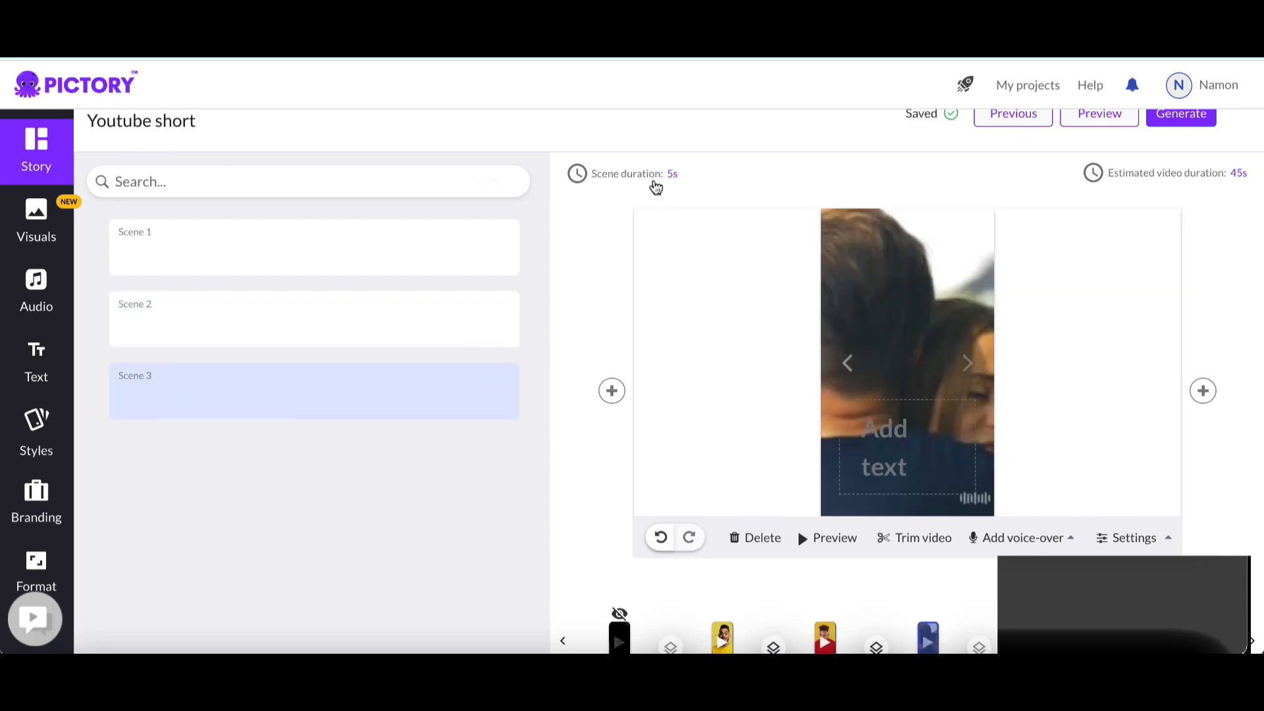
mouse_move(671, 173)
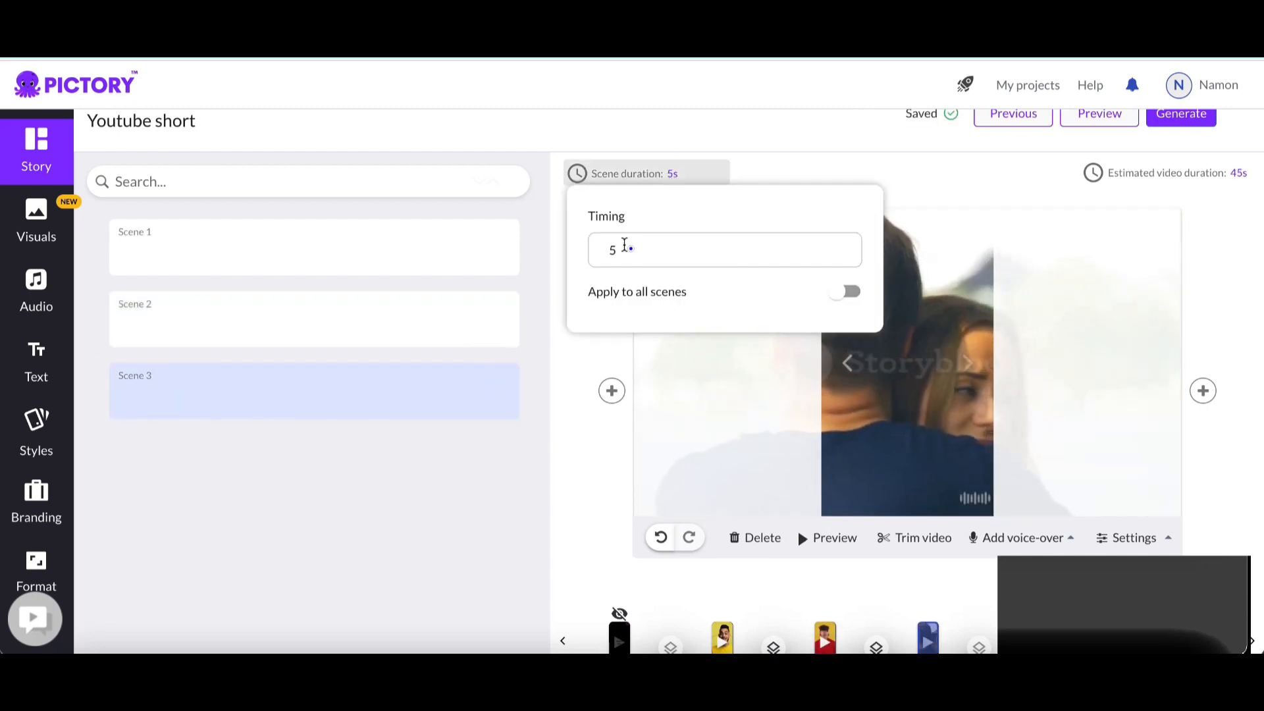
double_click(632, 249)
type("10")
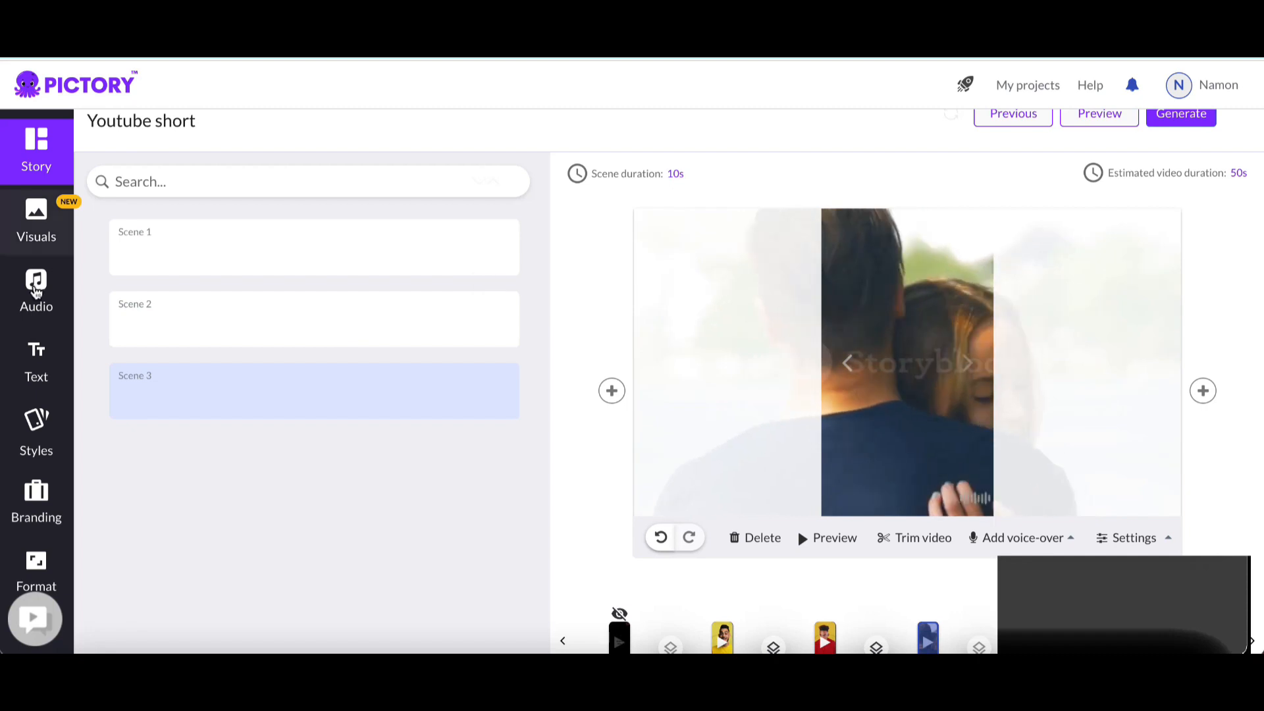
Listen to the applied background track "Happy" and play a preview of the whole video.
left_click(36, 290)
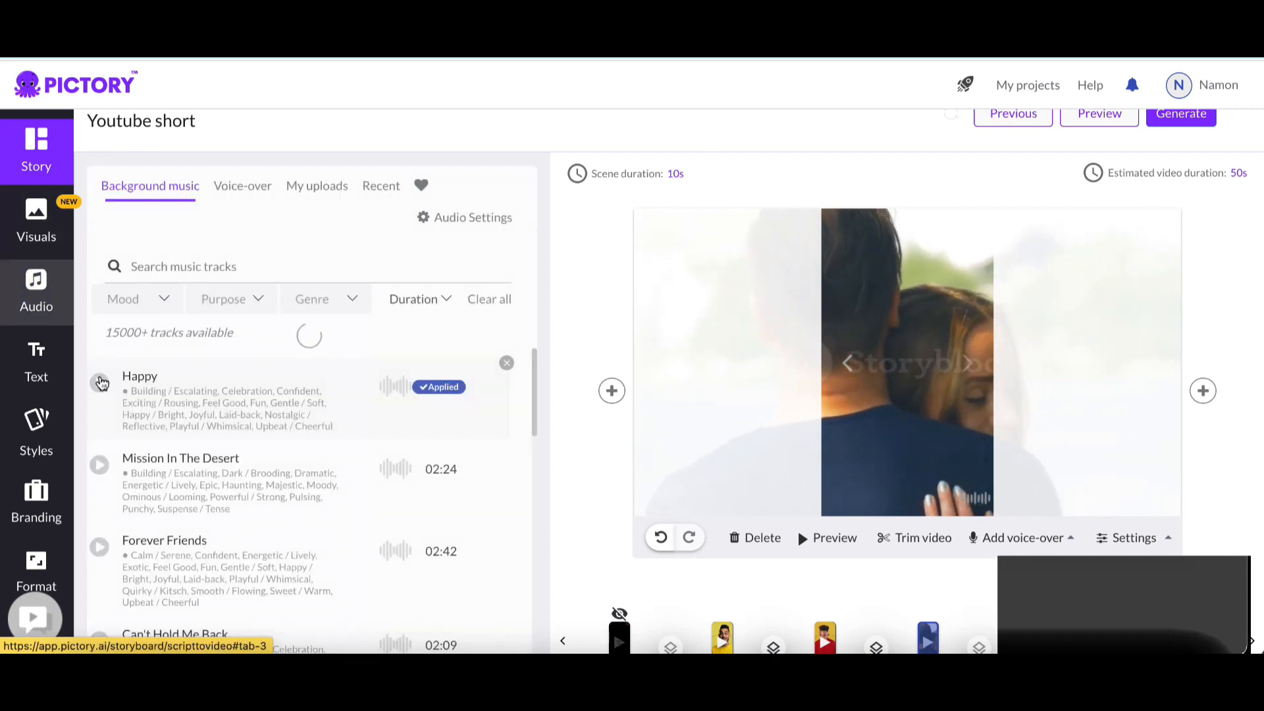
left_click(99, 387)
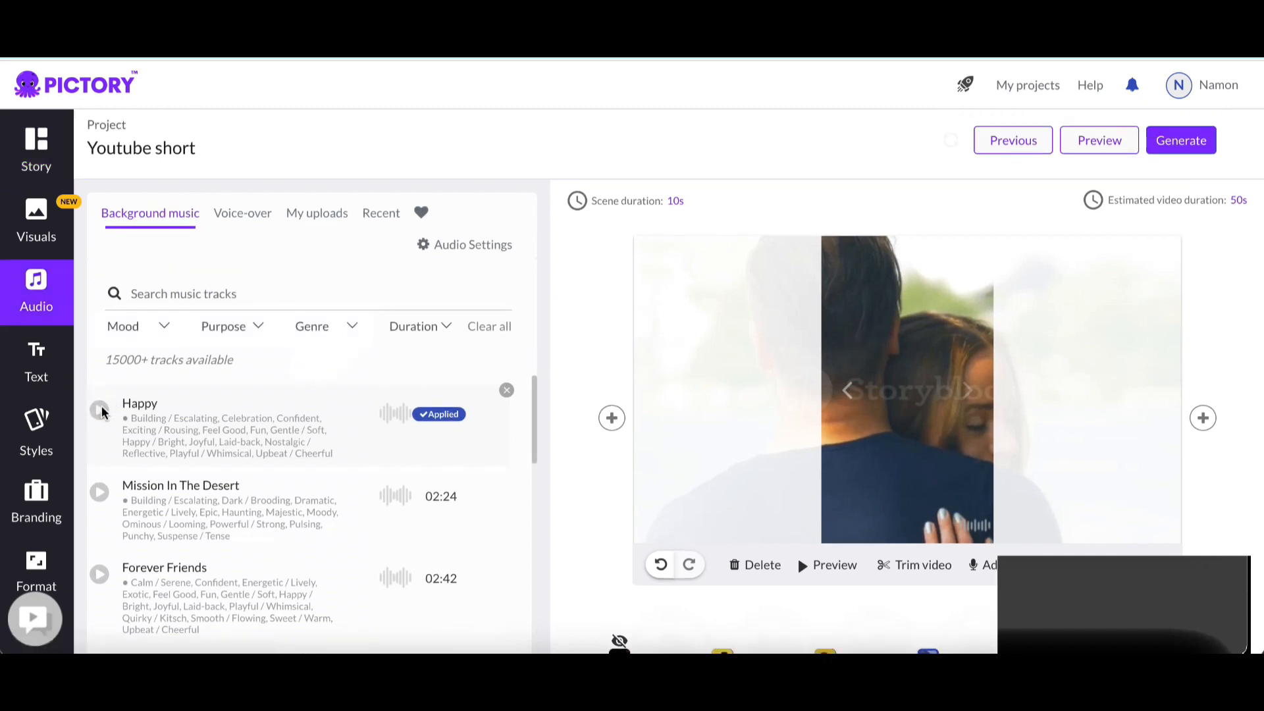
left_click(101, 408)
left_click(102, 411)
left_click(1101, 142)
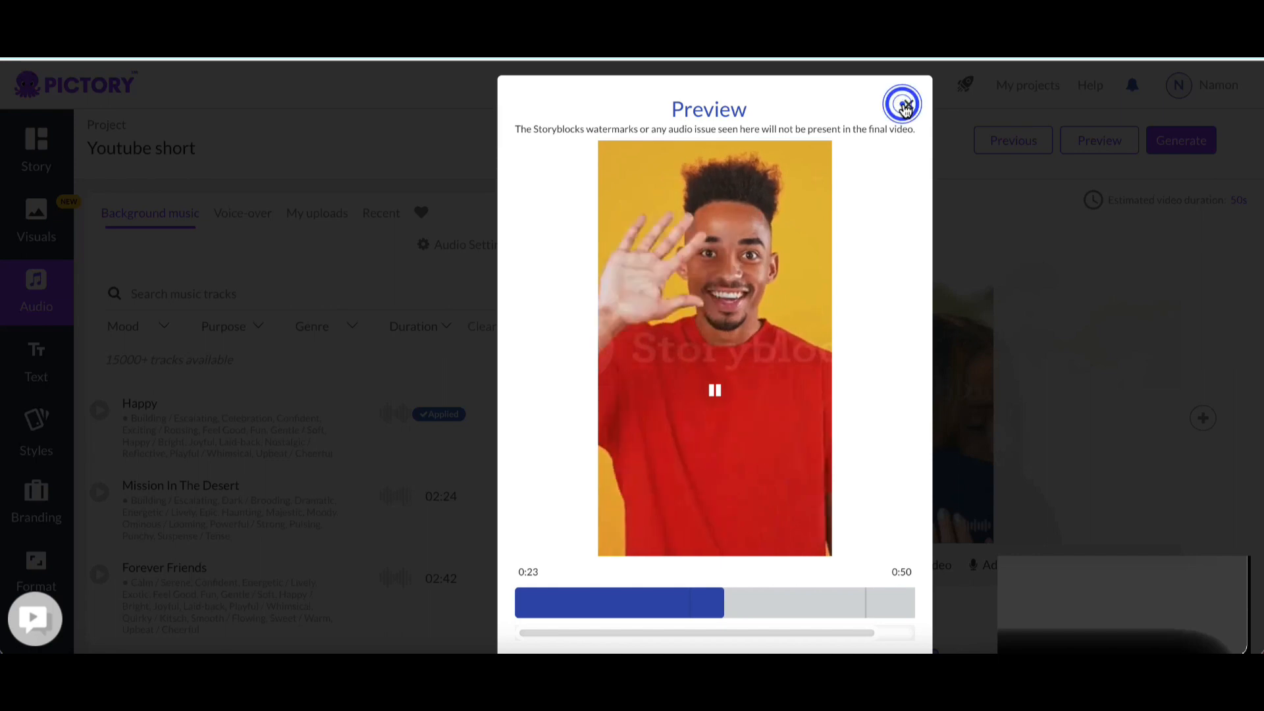
left_click(909, 109)
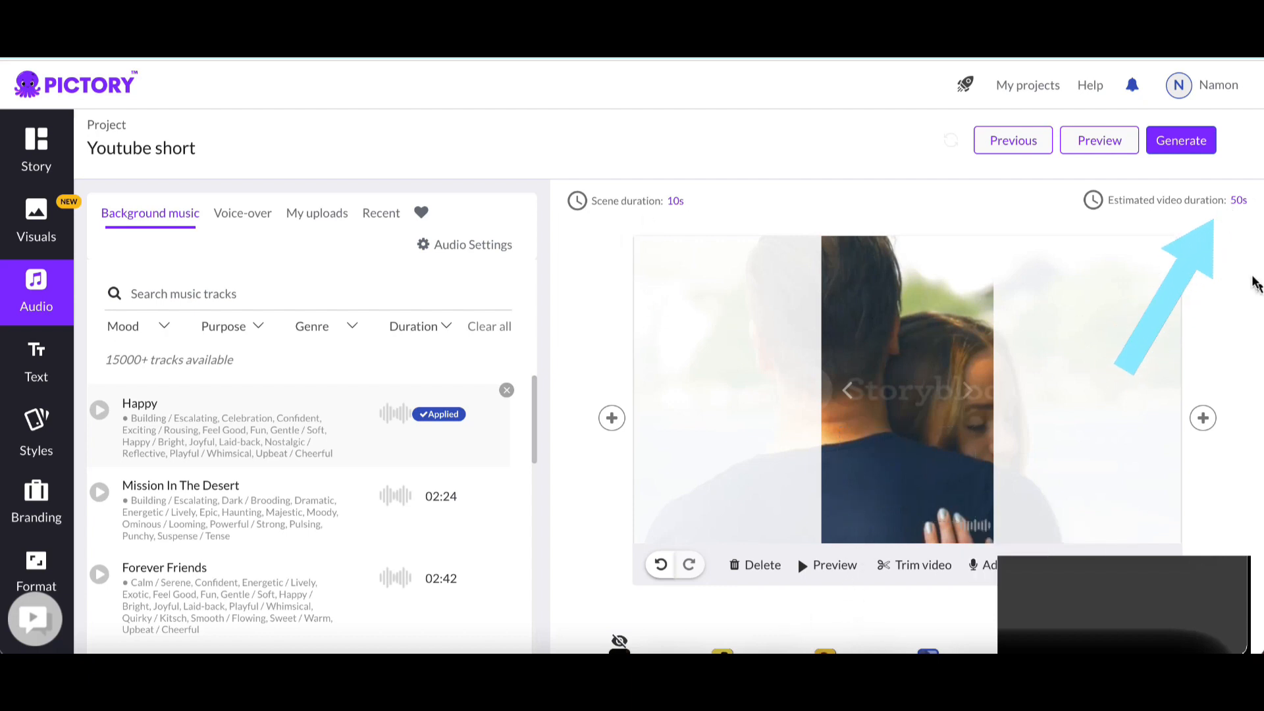
Generate the project as a video and download the finished file to the computer.
left_click(1182, 143)
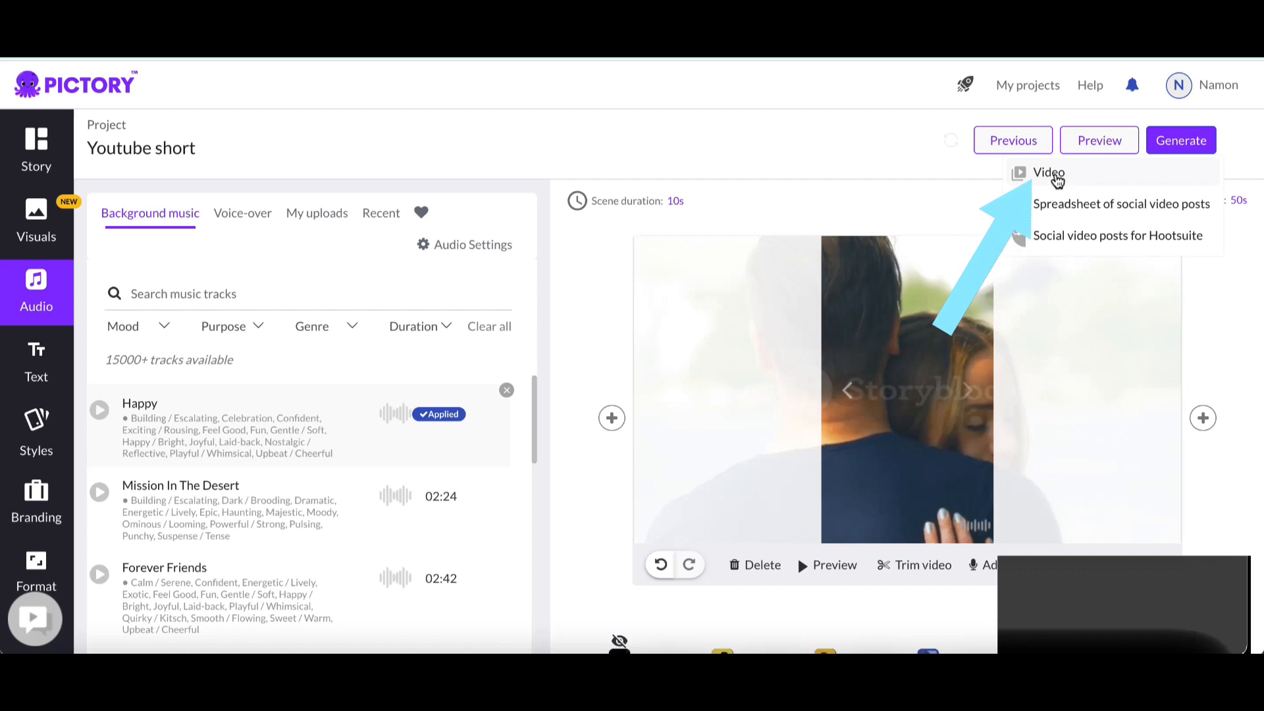
left_click(1053, 174)
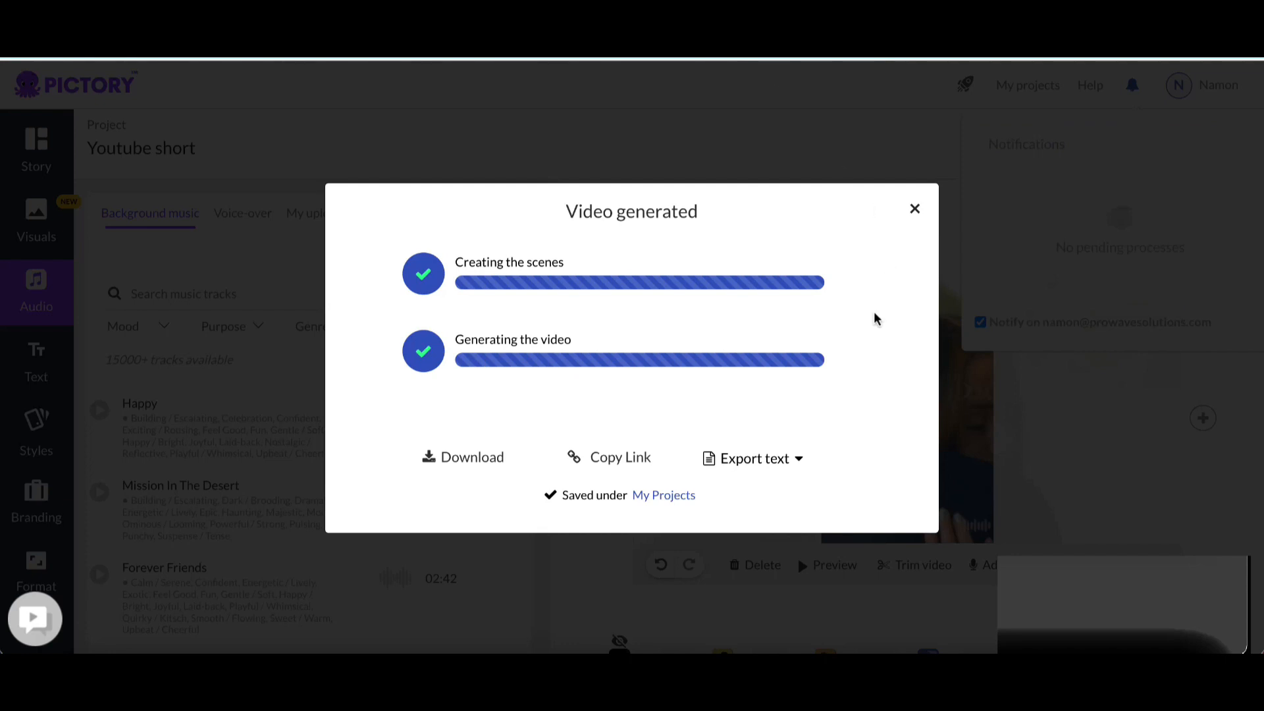
scroll(875, 316, "down", 1)
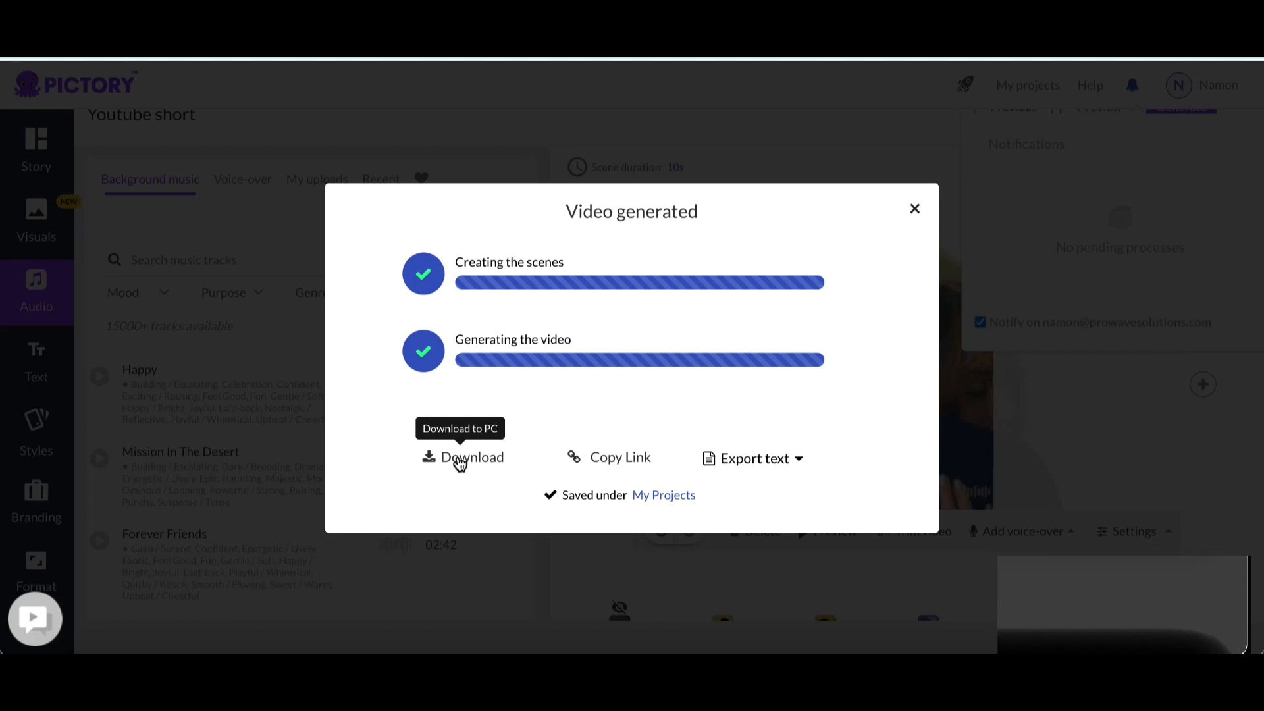
left_click(459, 464)
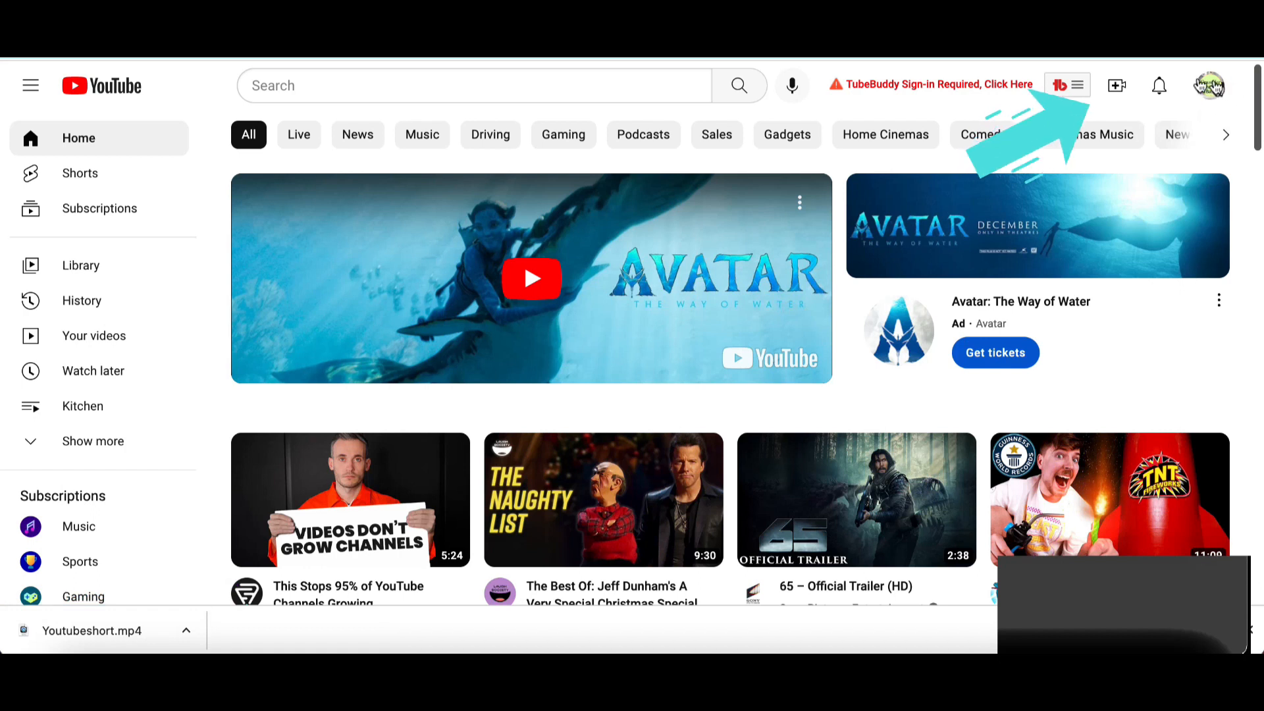
Switch to YouTube and upload Youtubeshort.mp4 from the Downloads folder as a new video.
left_click(1117, 92)
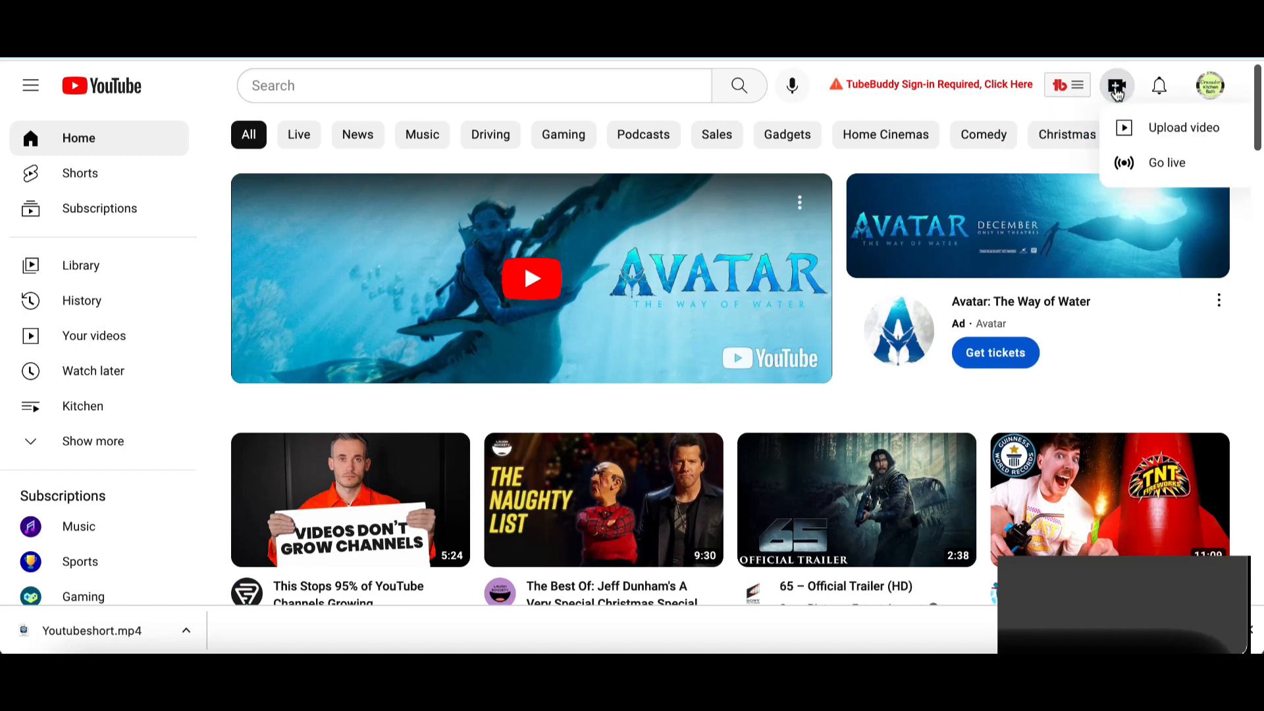
left_click(1152, 128)
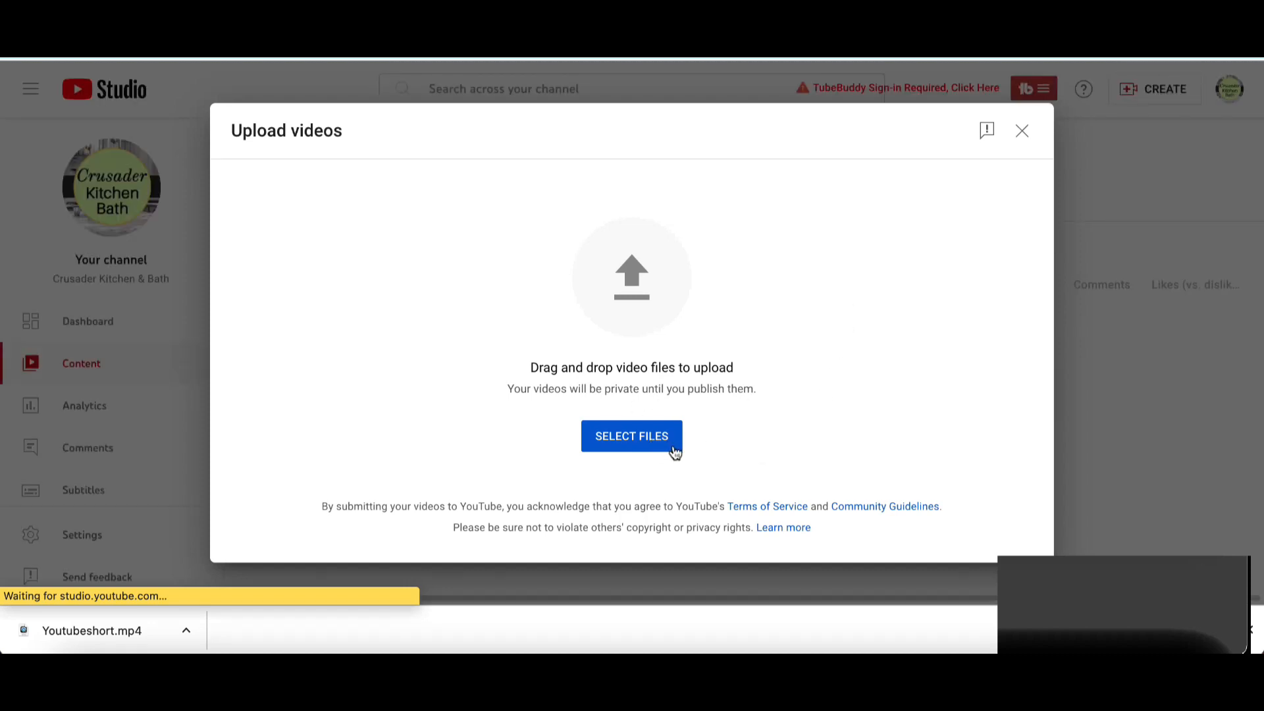
left_click(186, 630)
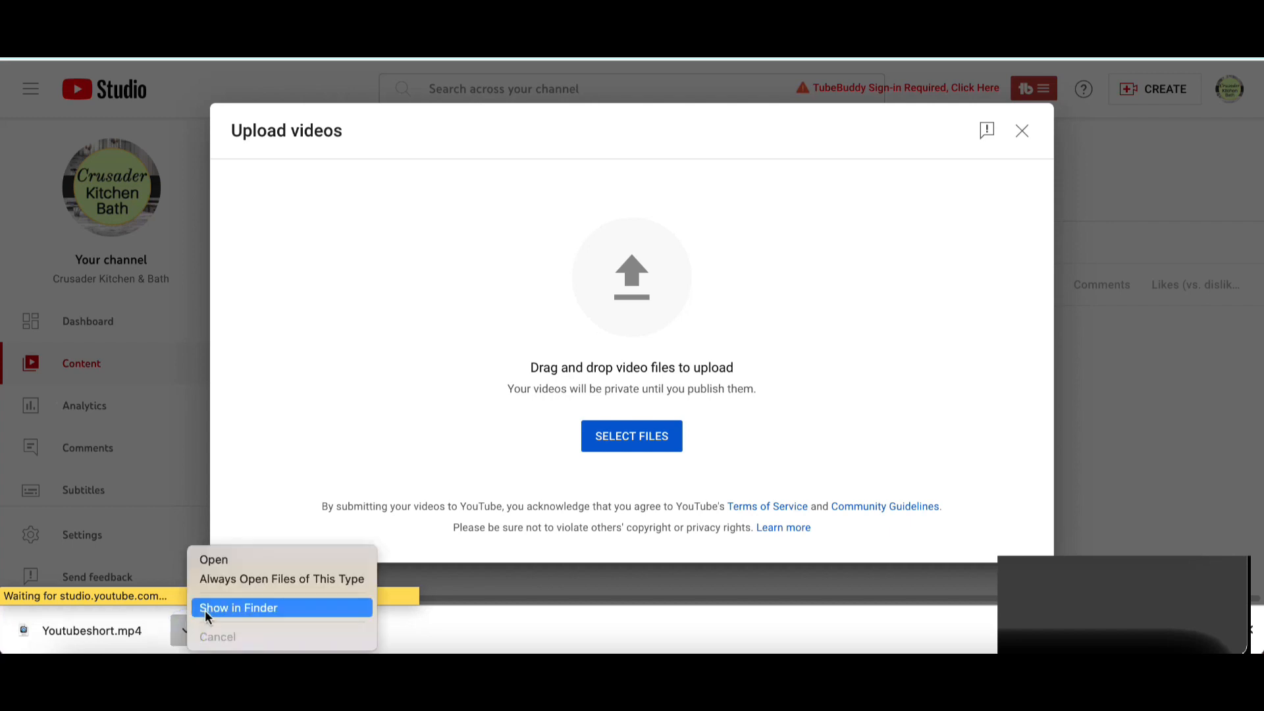
left_click(205, 607)
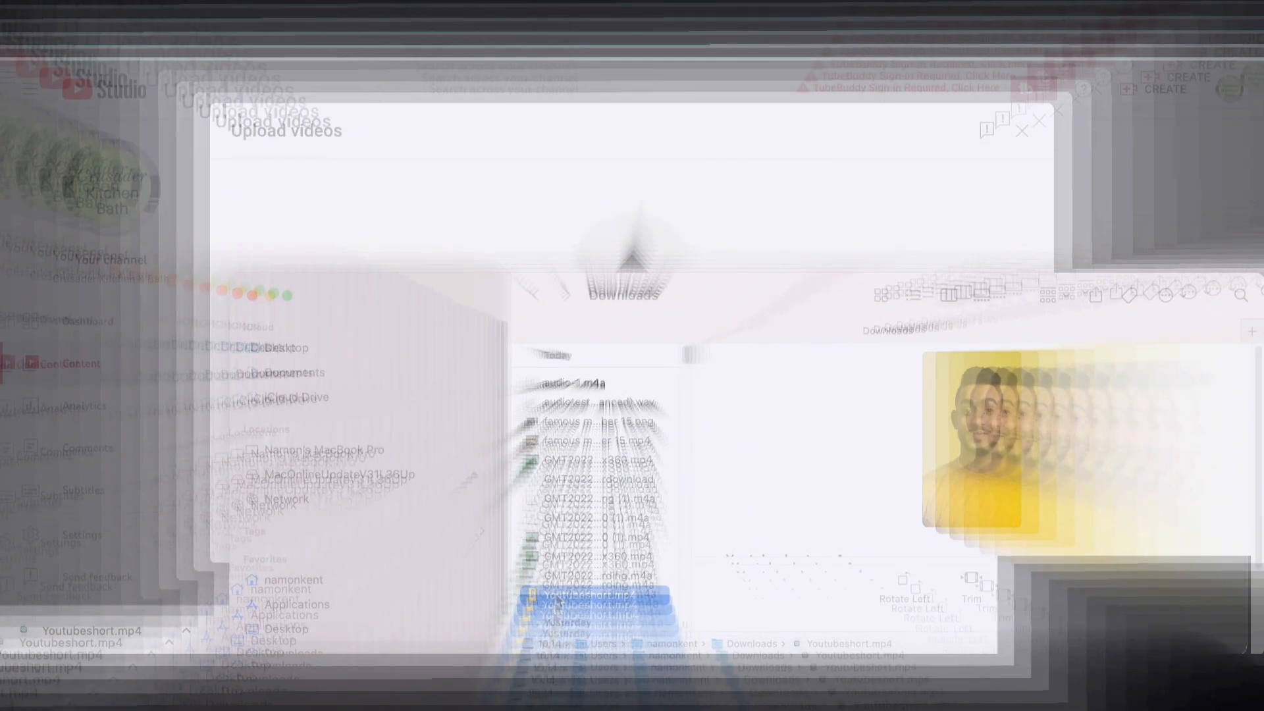
left_click_drag(556, 598, 532, 231)
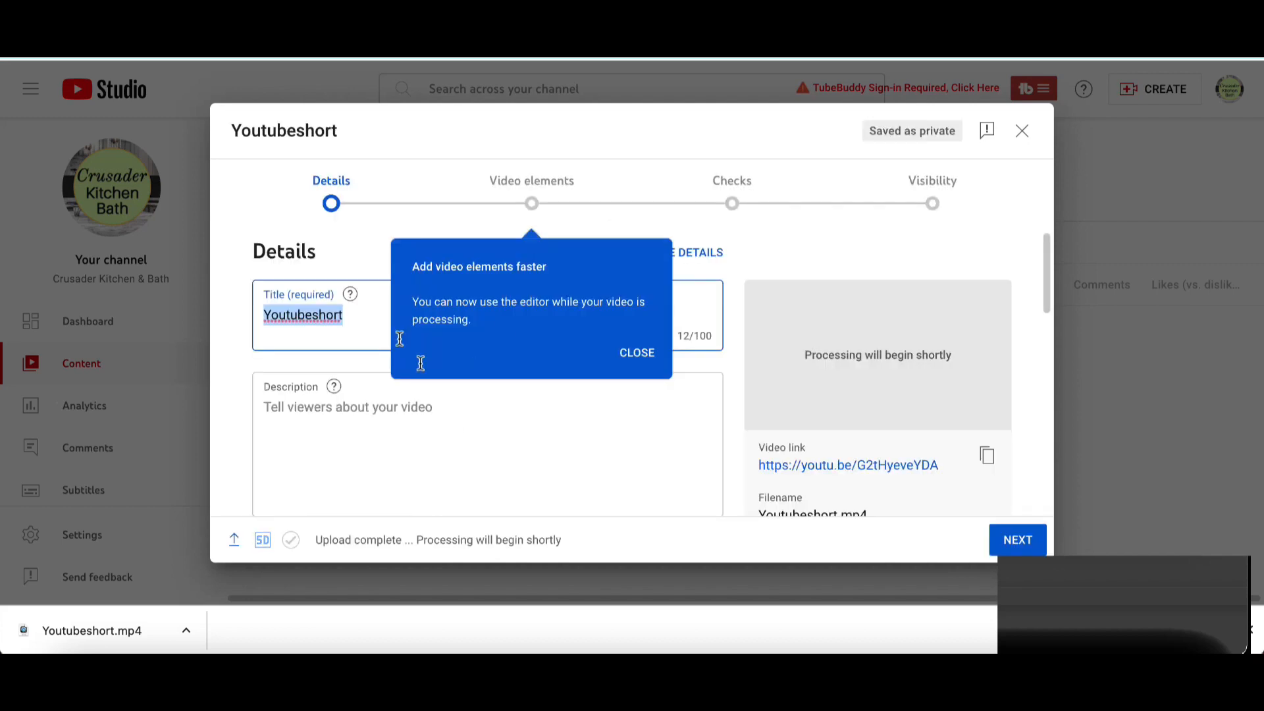
Dismiss the video elements tip and append the hashtag to the title so it reads "Youtubeshort #short".
left_click(638, 358)
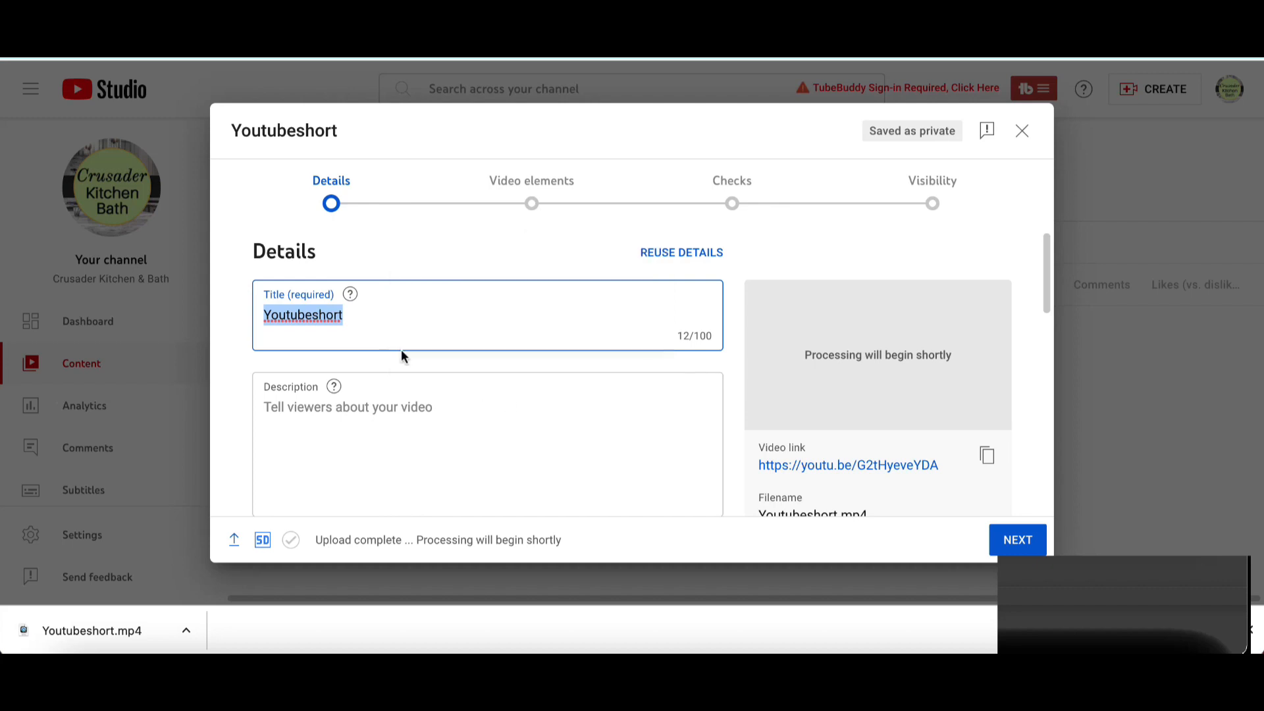
left_click(371, 315)
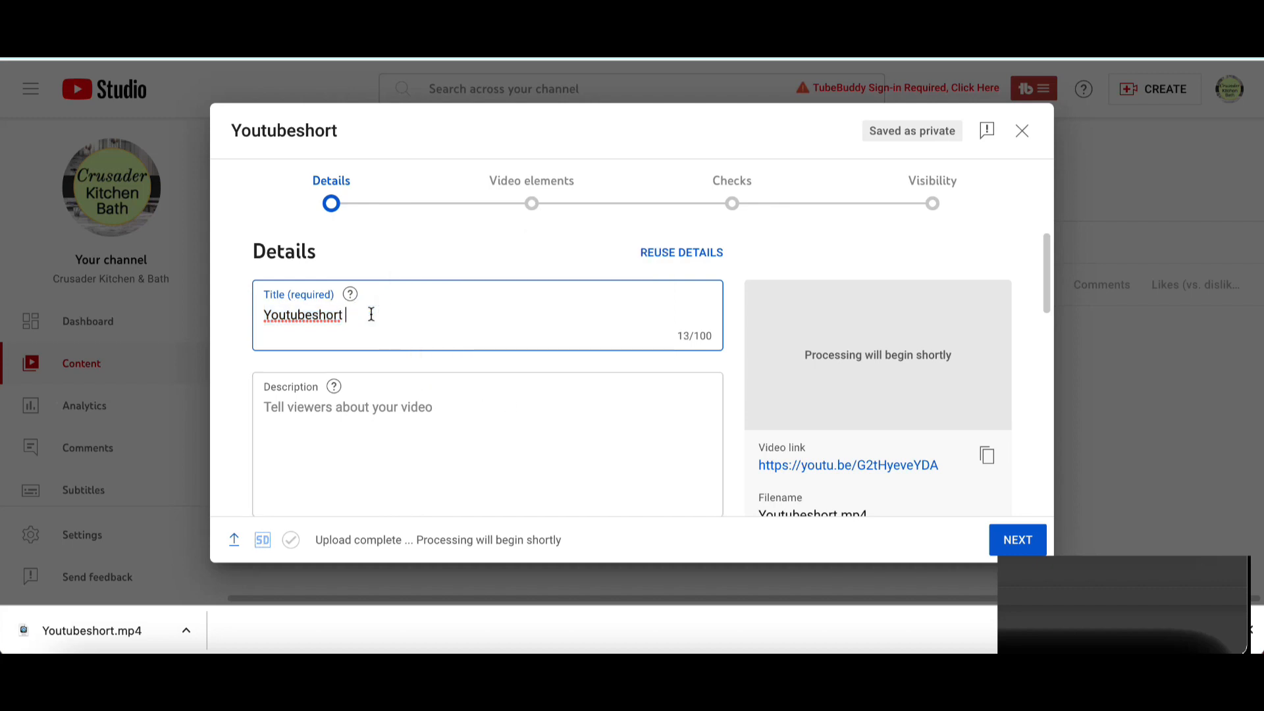
type("#")
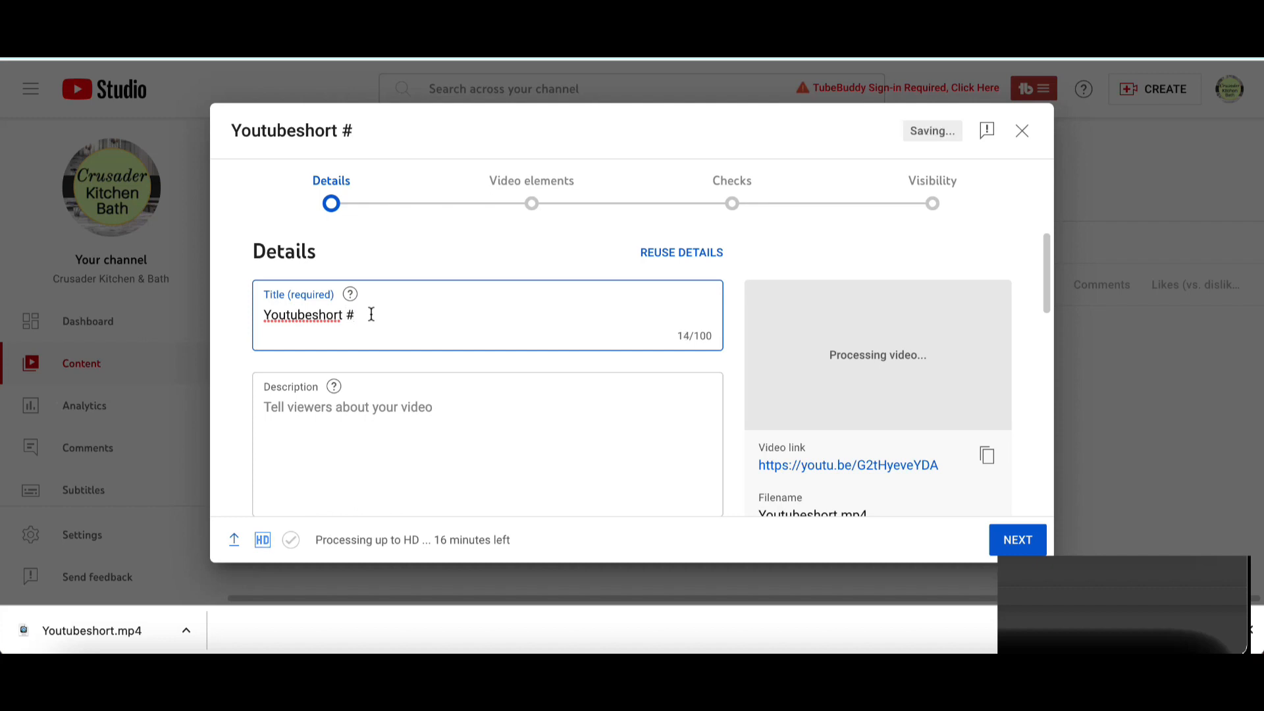
type("short")
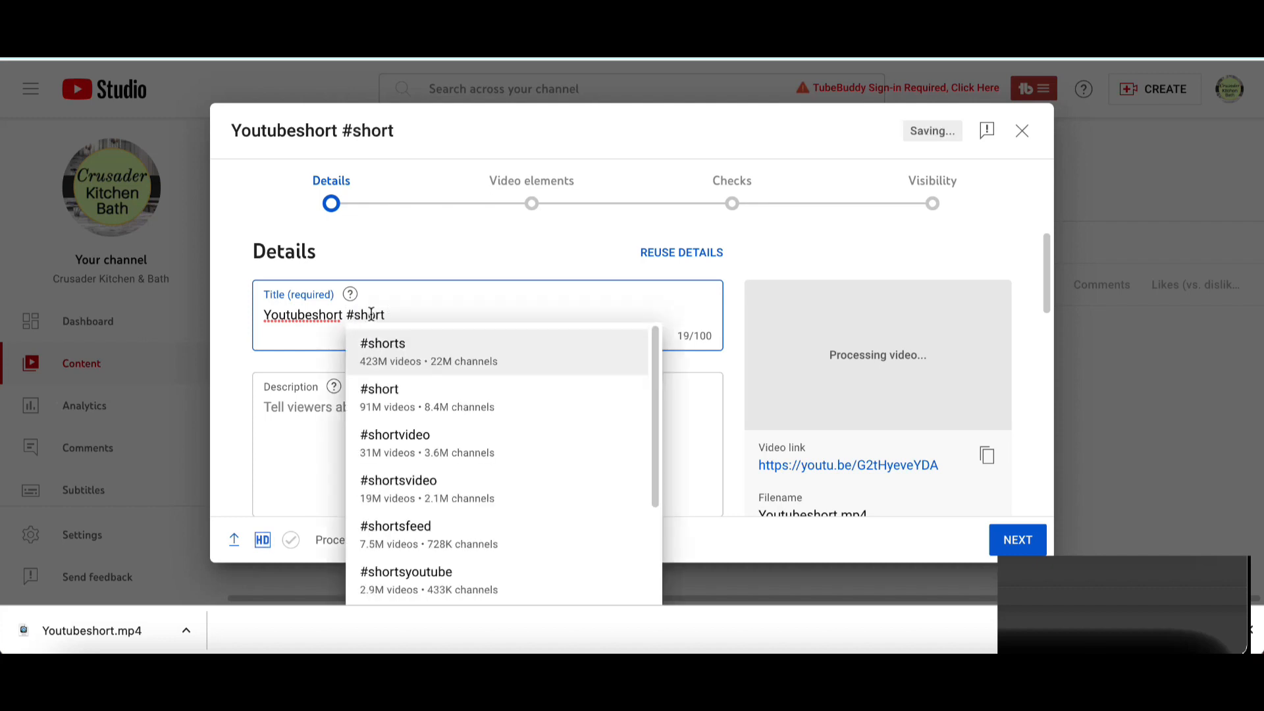
Enter "#short" as the video description.
left_click(290, 418)
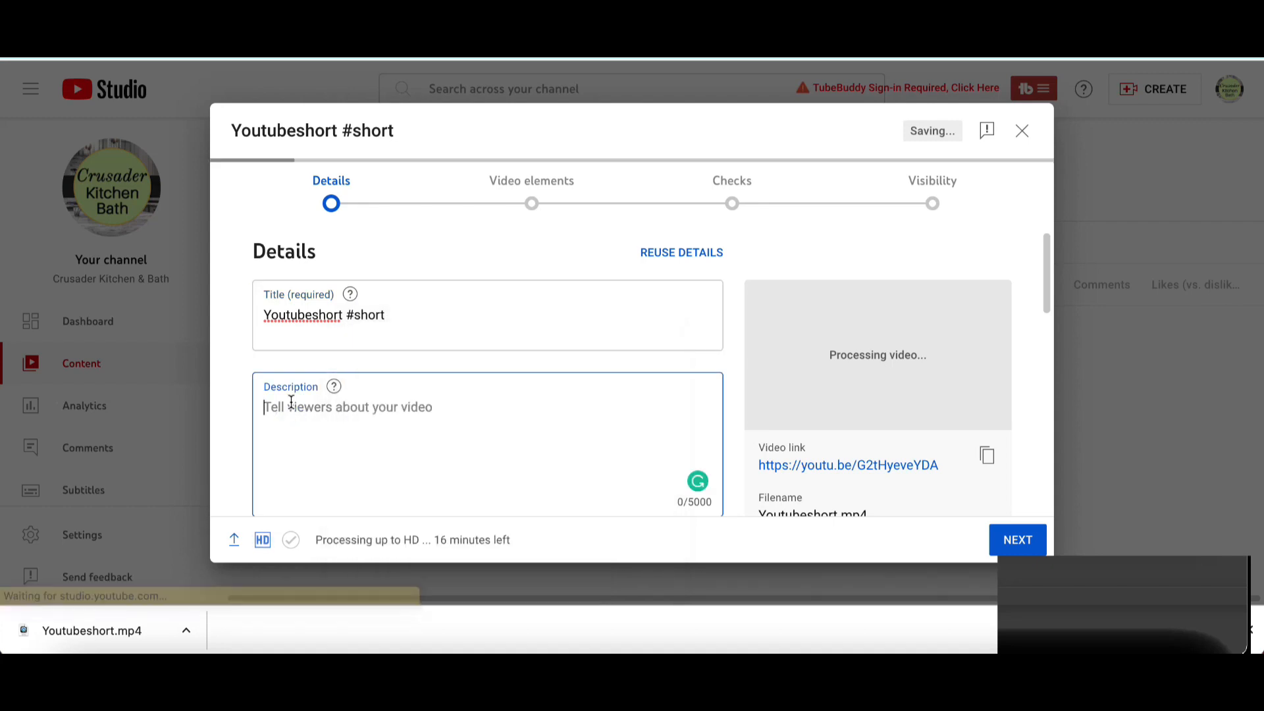
type("#")
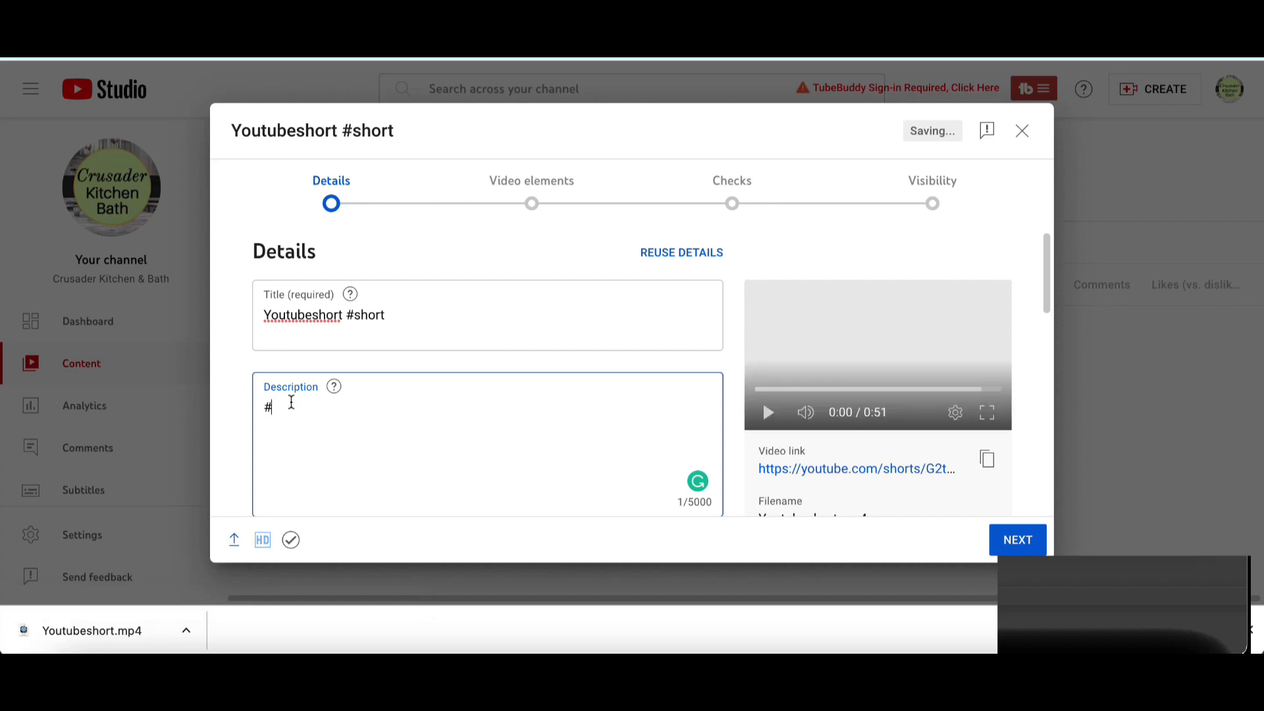
type("short")
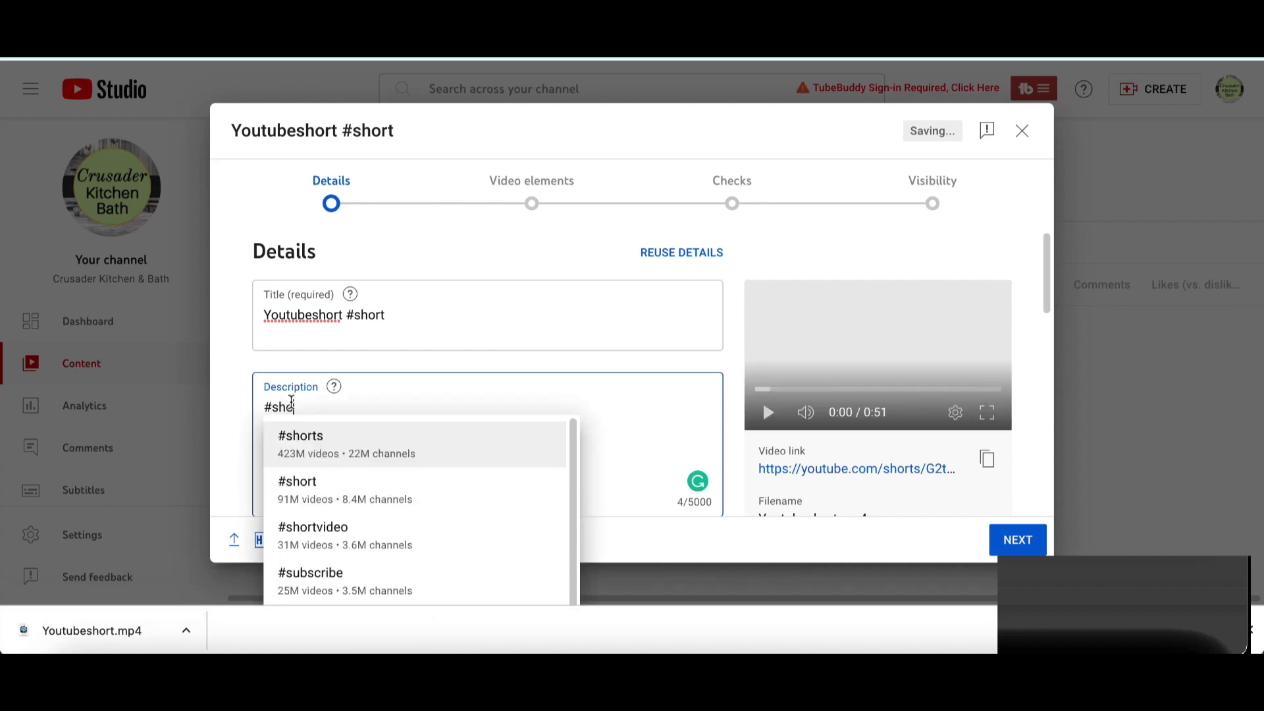
left_click(643, 404)
left_click(428, 247)
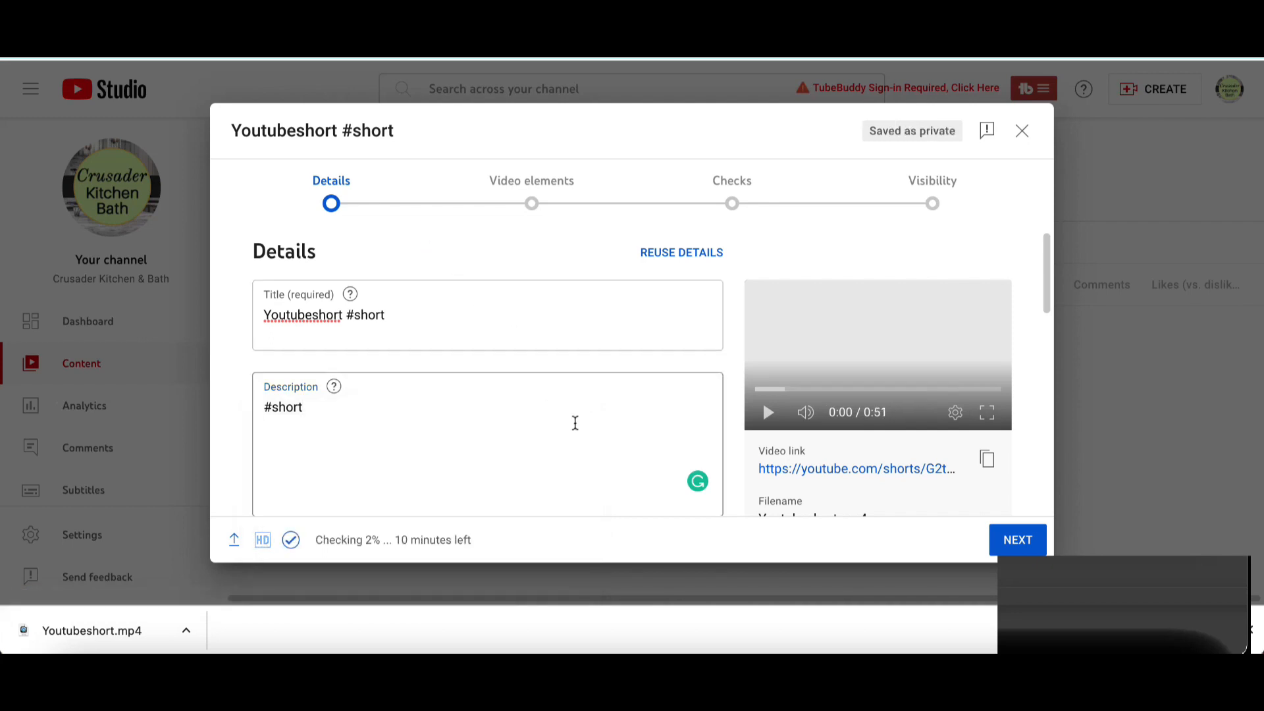
Add the video to the "Kitchen" playlist in the upload details.
scroll(573, 427, "down", 1)
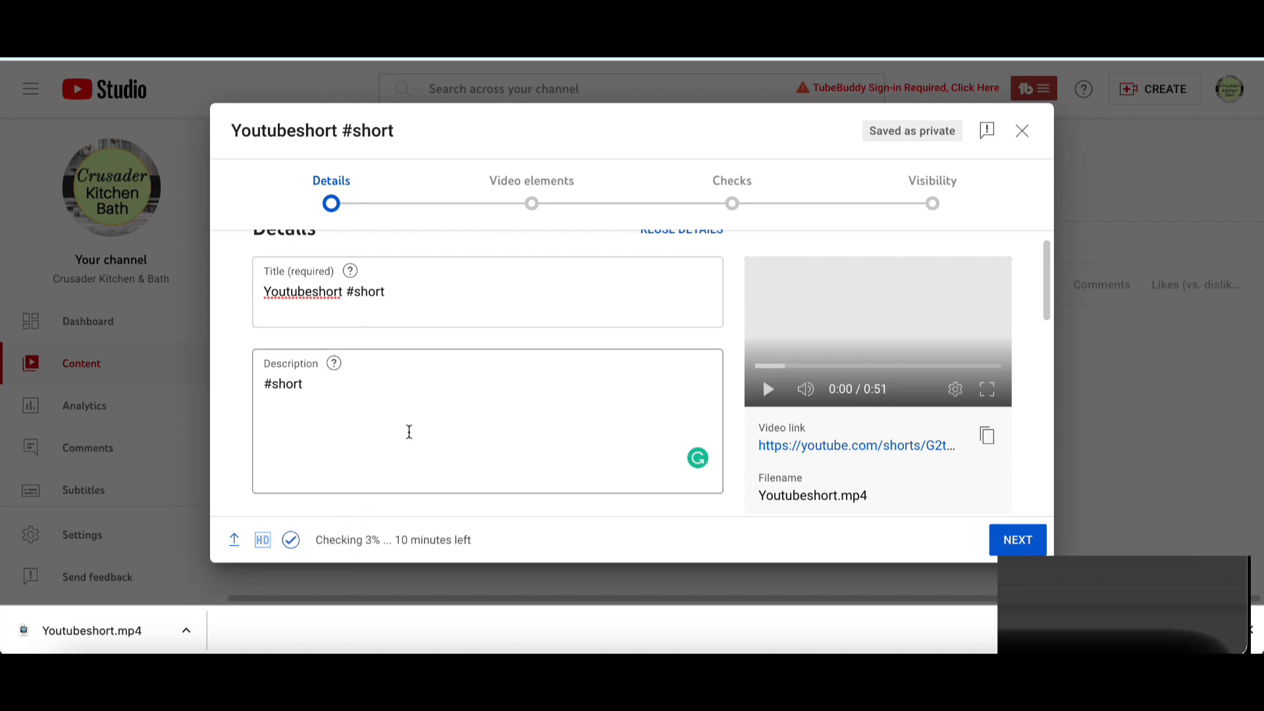
scroll(409, 433, "down", 3)
scroll(410, 437, "down", 2)
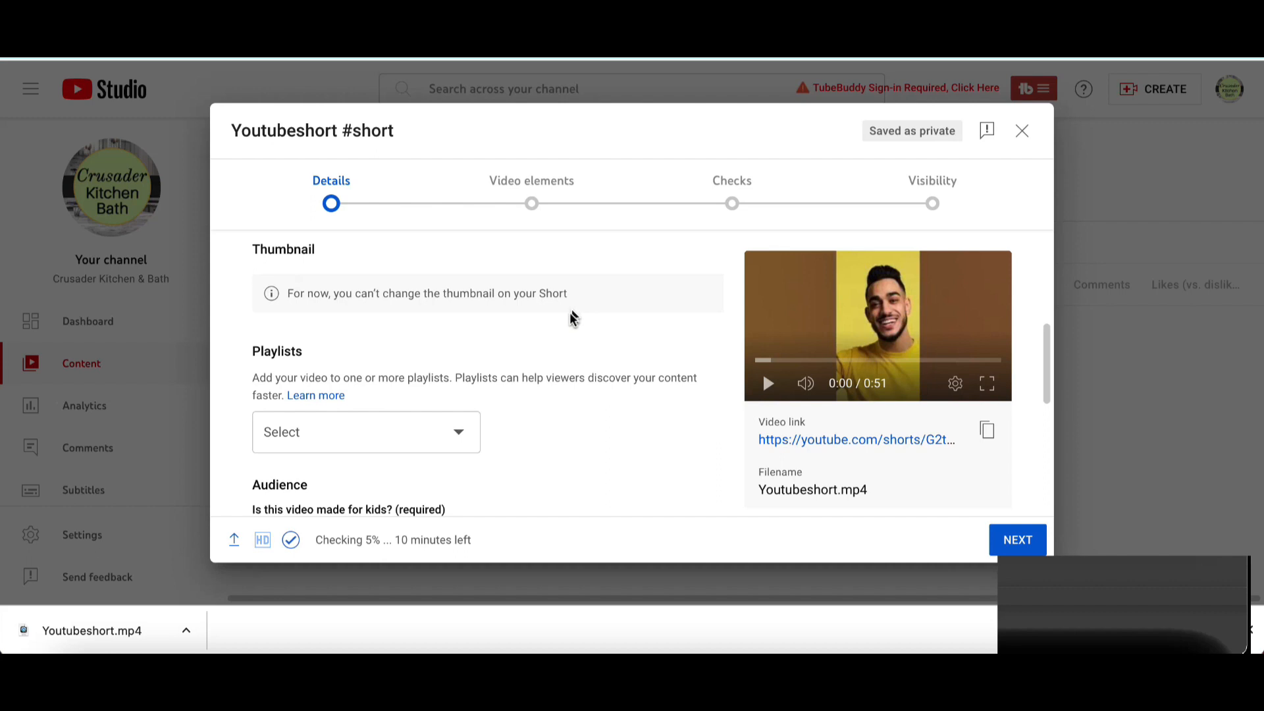
scroll(570, 322, "up", 1)
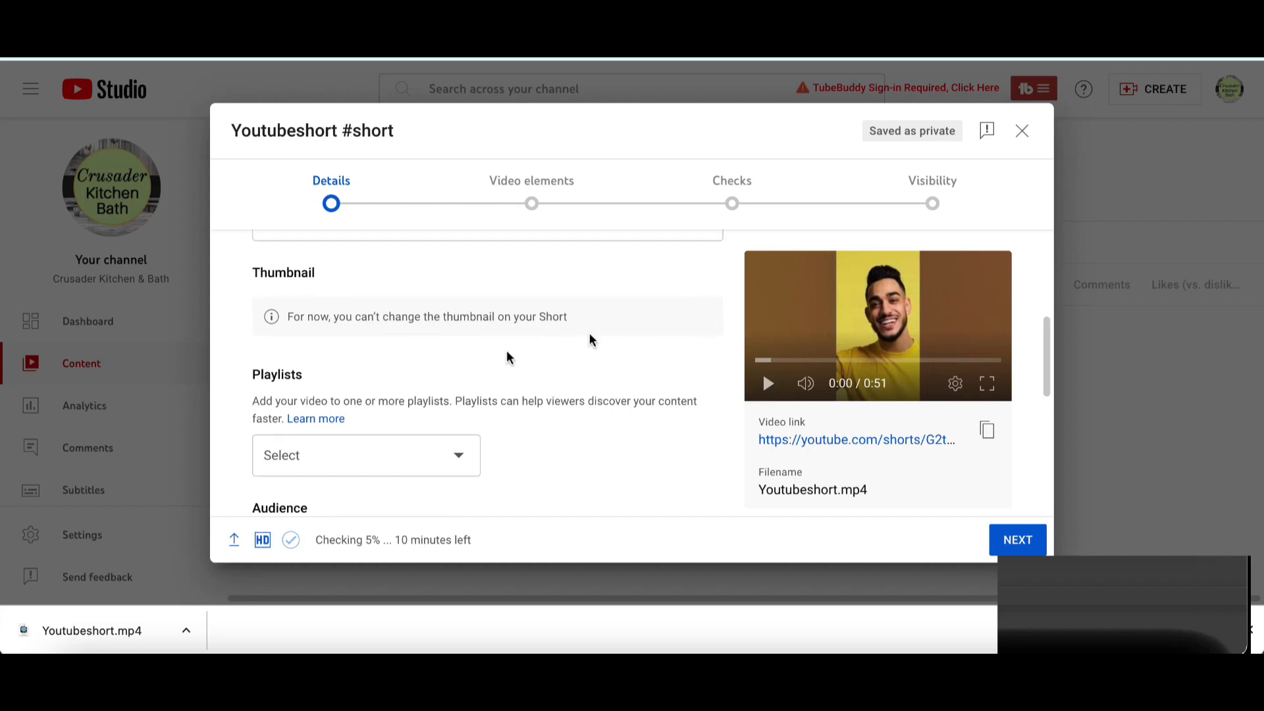
scroll(452, 453, "down", 1)
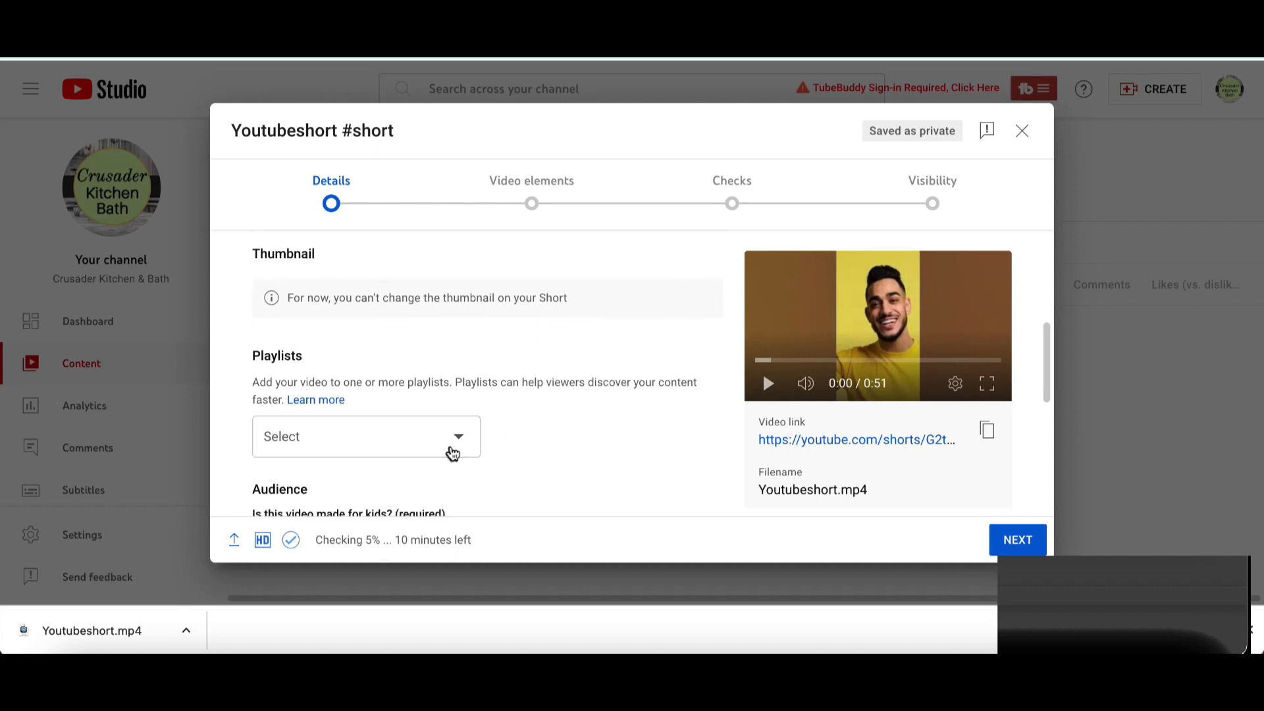
left_click(454, 438)
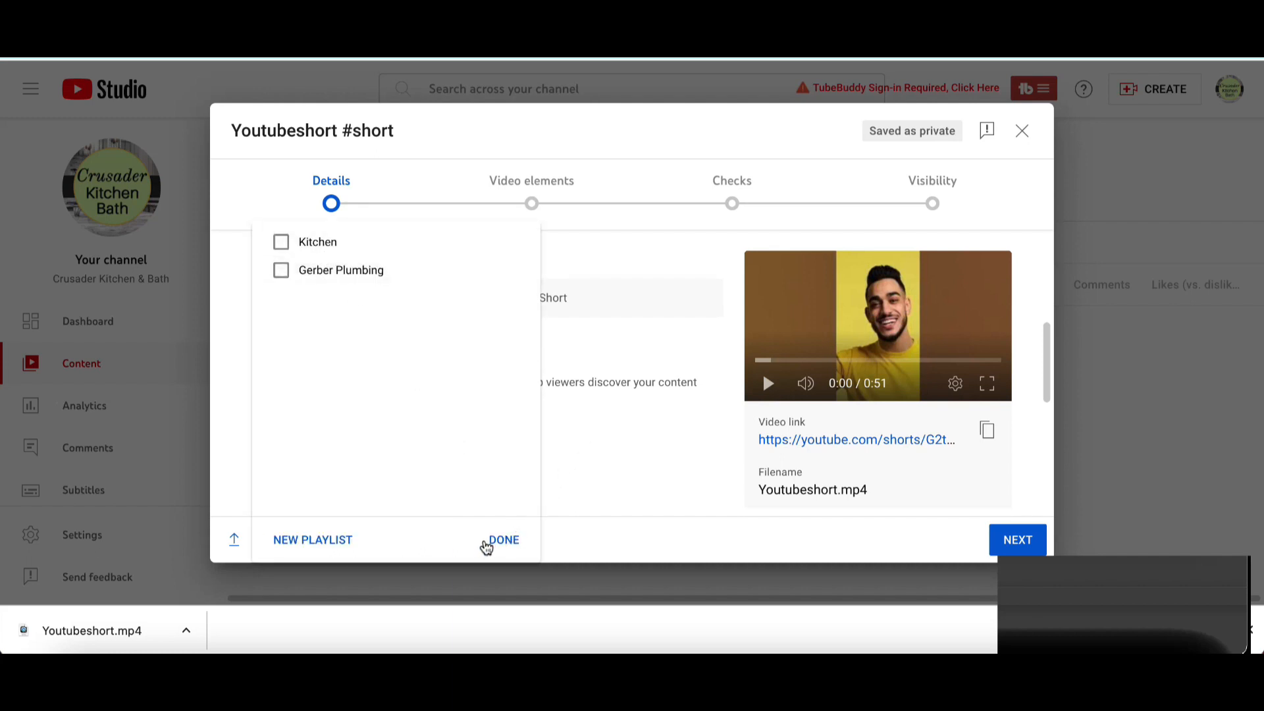
left_click(283, 243)
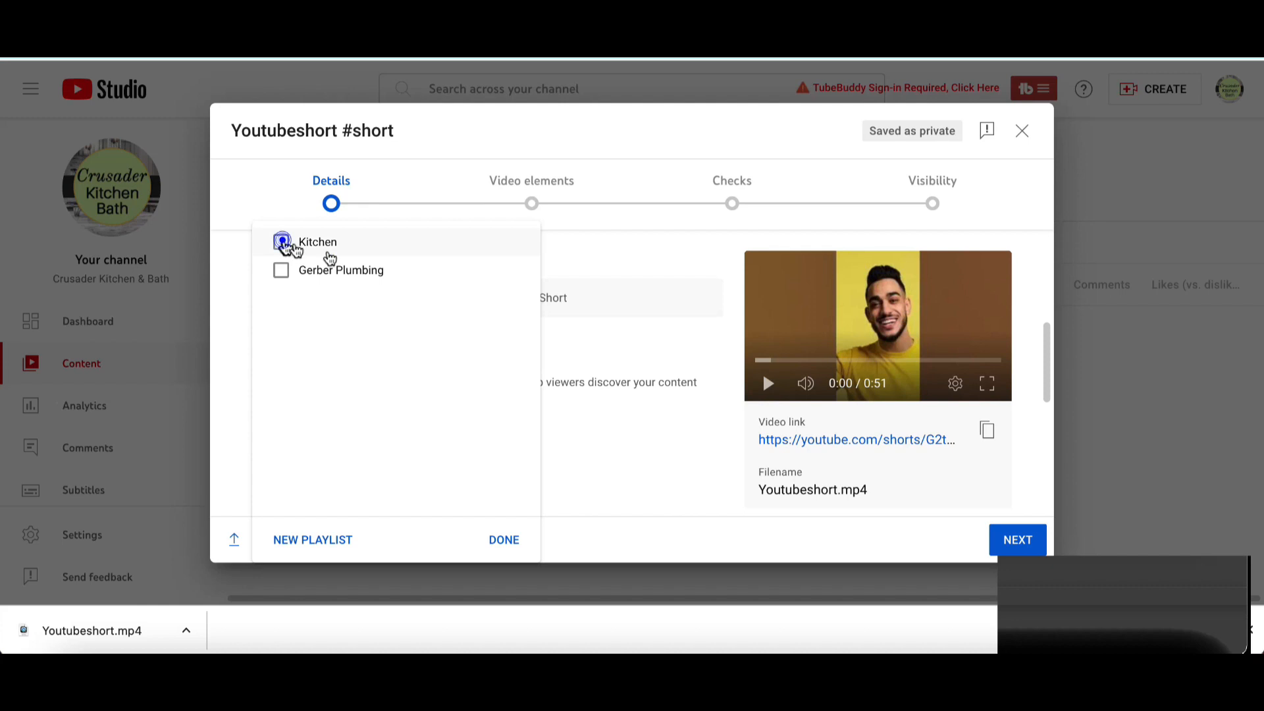
left_click(503, 539)
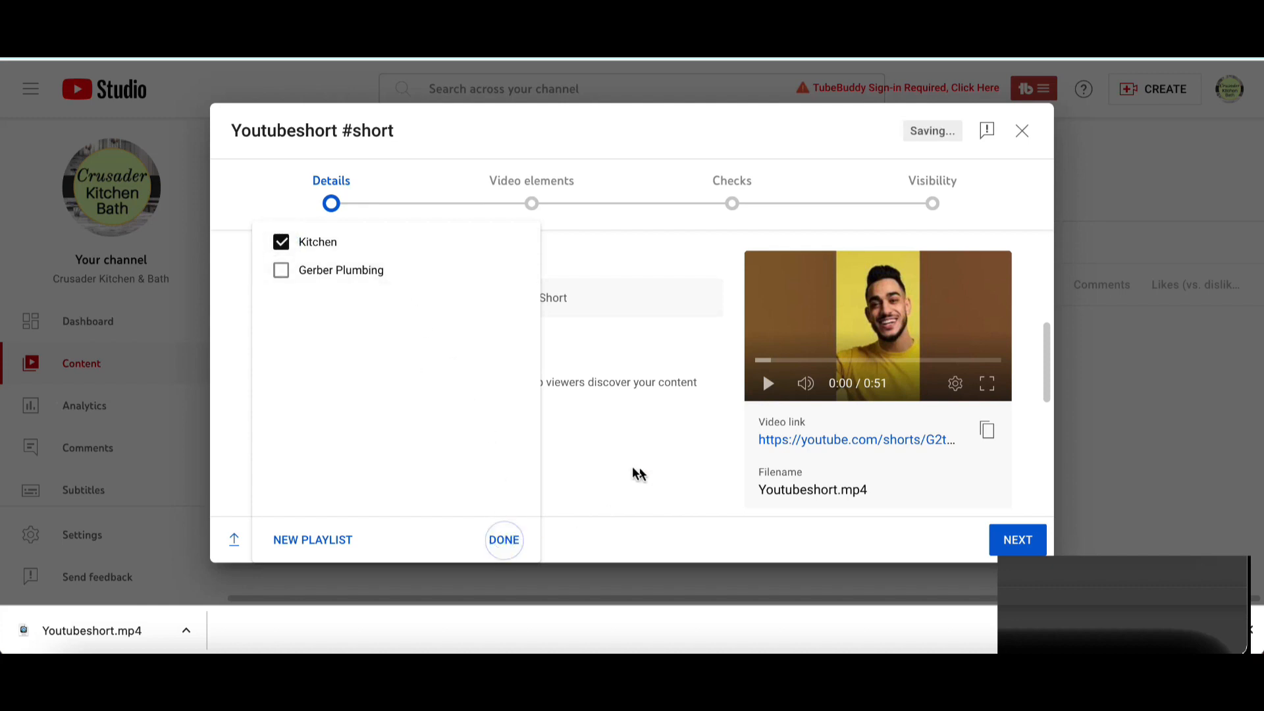
Set the video's audience to "No, it's not made for kids" in the upload details.
scroll(555, 443, "down", 2)
scroll(555, 443, "down", 4)
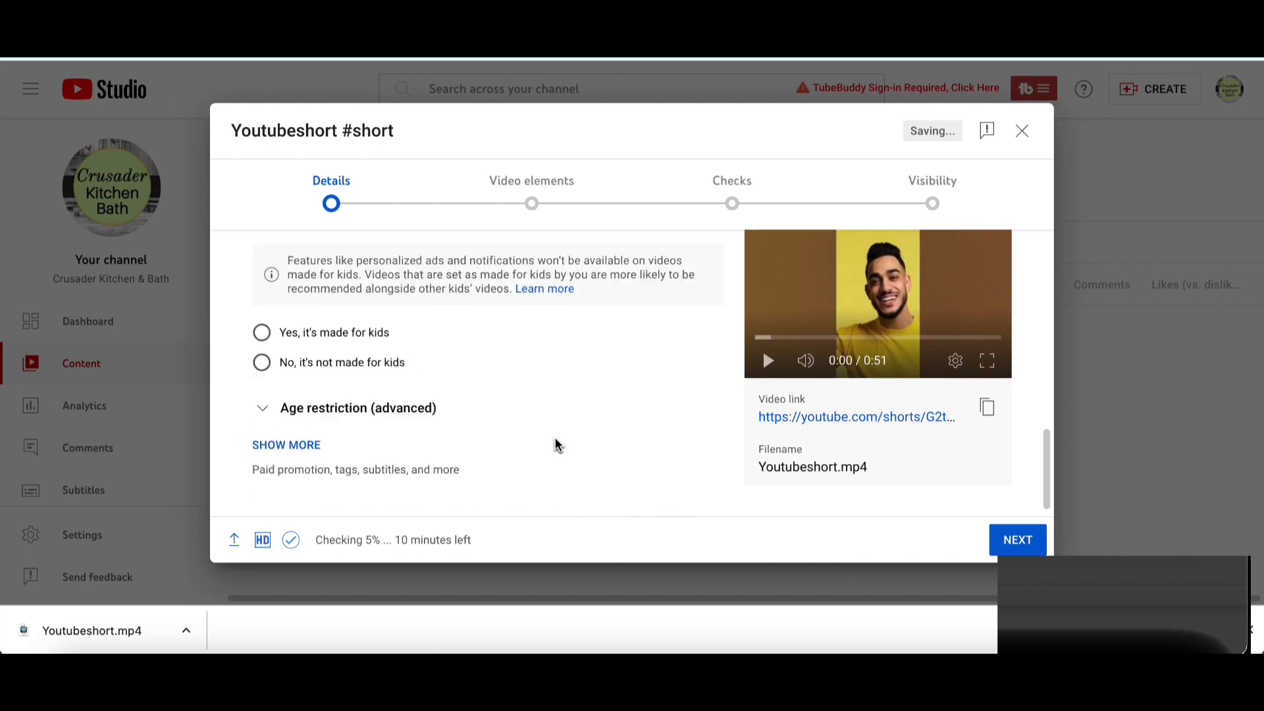
left_click(261, 362)
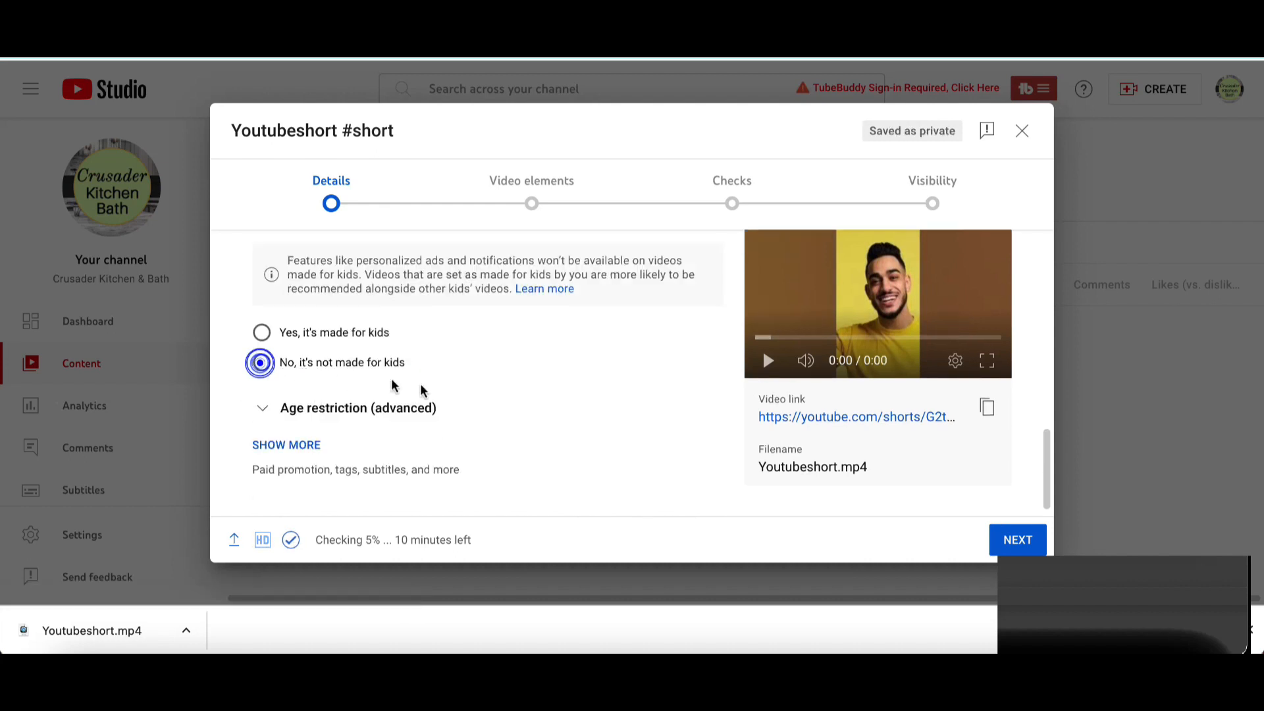
scroll(463, 389, "down", 1)
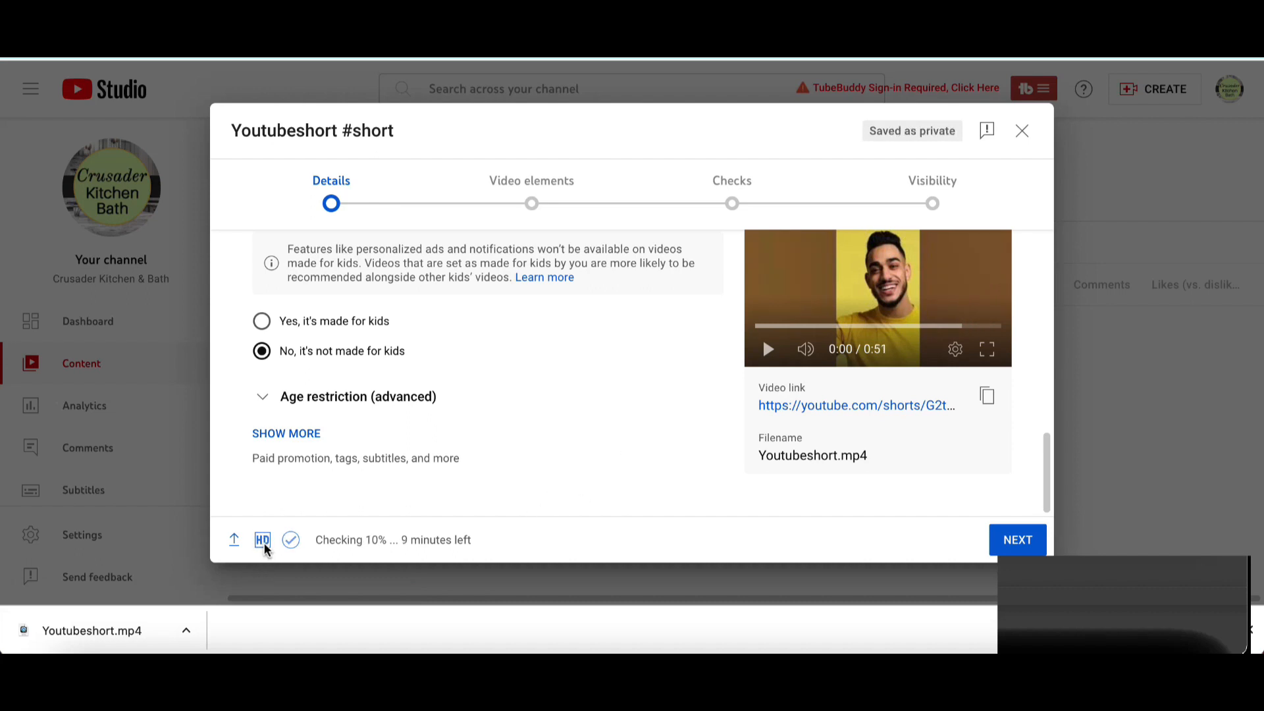
mouse_move(264, 548)
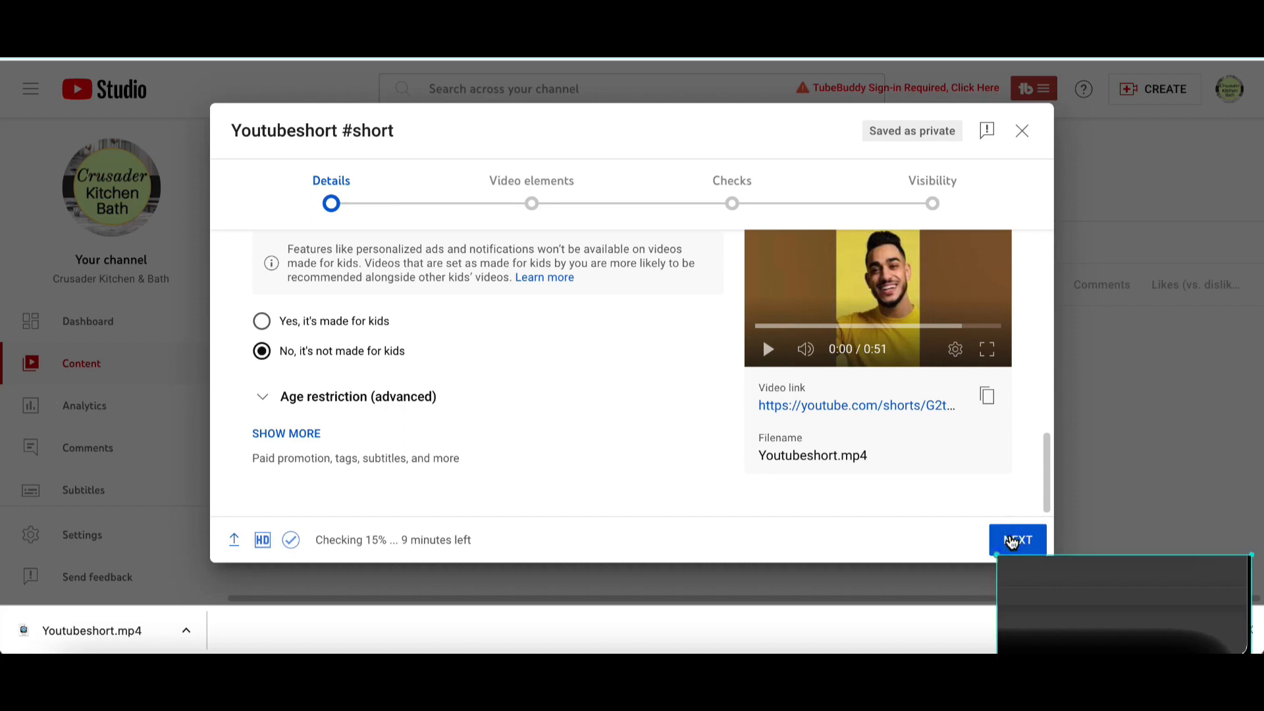
Advance the upload through the video elements and checks stages to the visibility settings, adding no end screen or cards.
left_click(1011, 541)
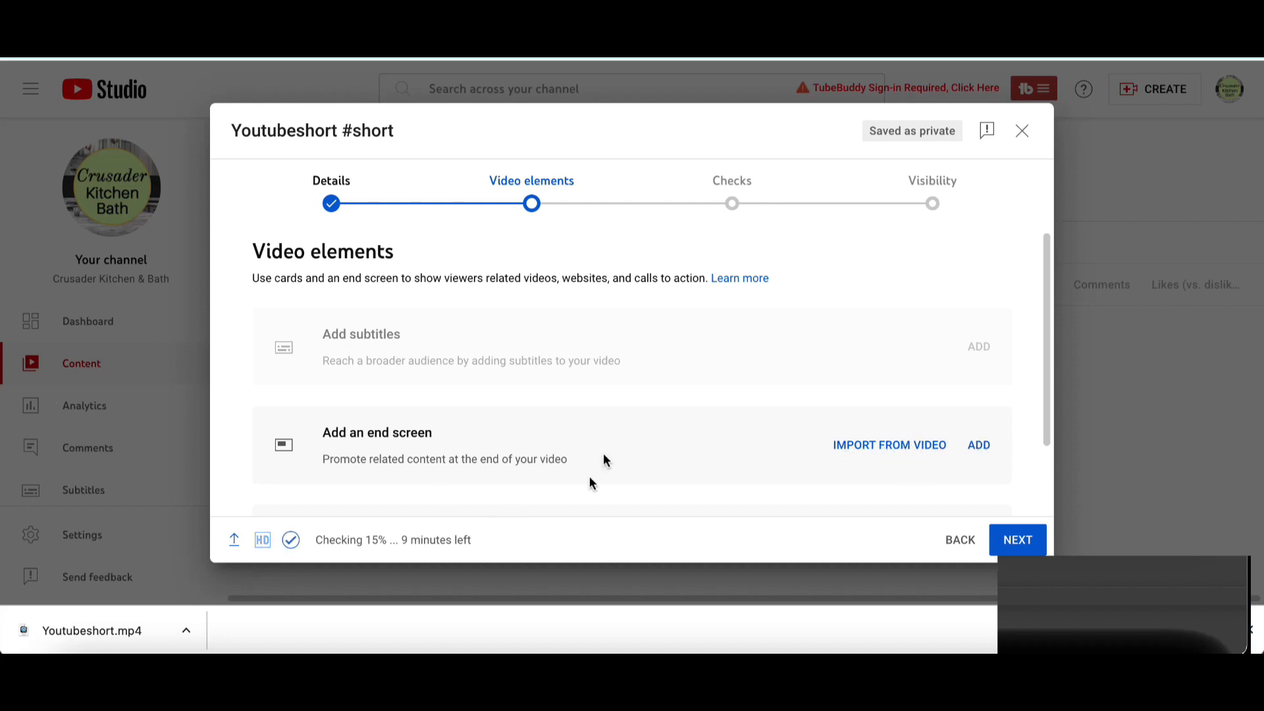
scroll(580, 427, "down", 2)
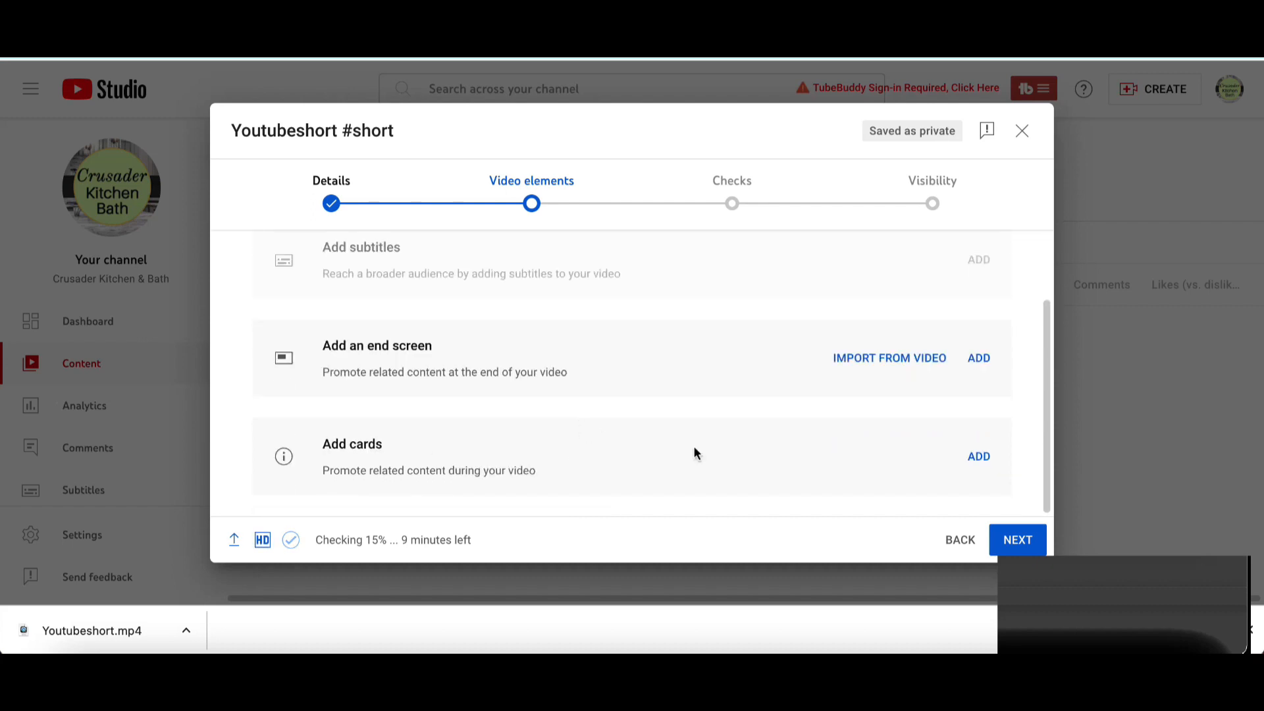
scroll(1003, 515, "up", 3)
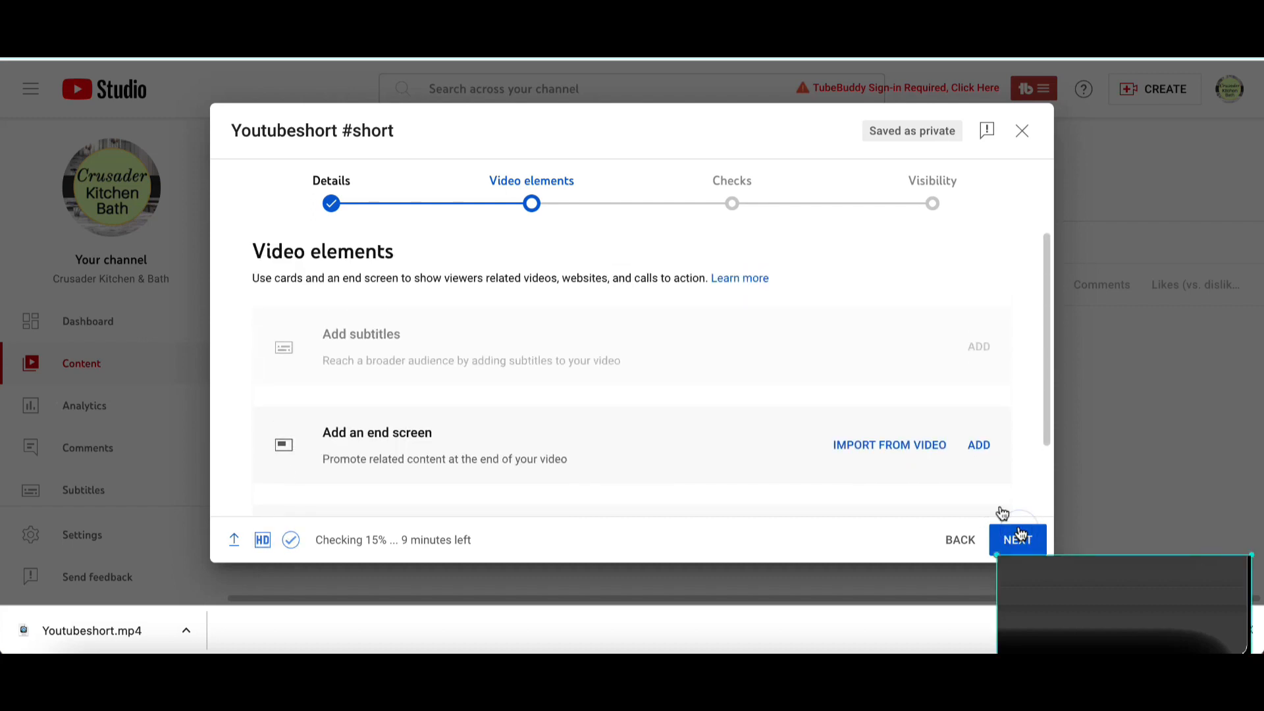
left_click(1017, 538)
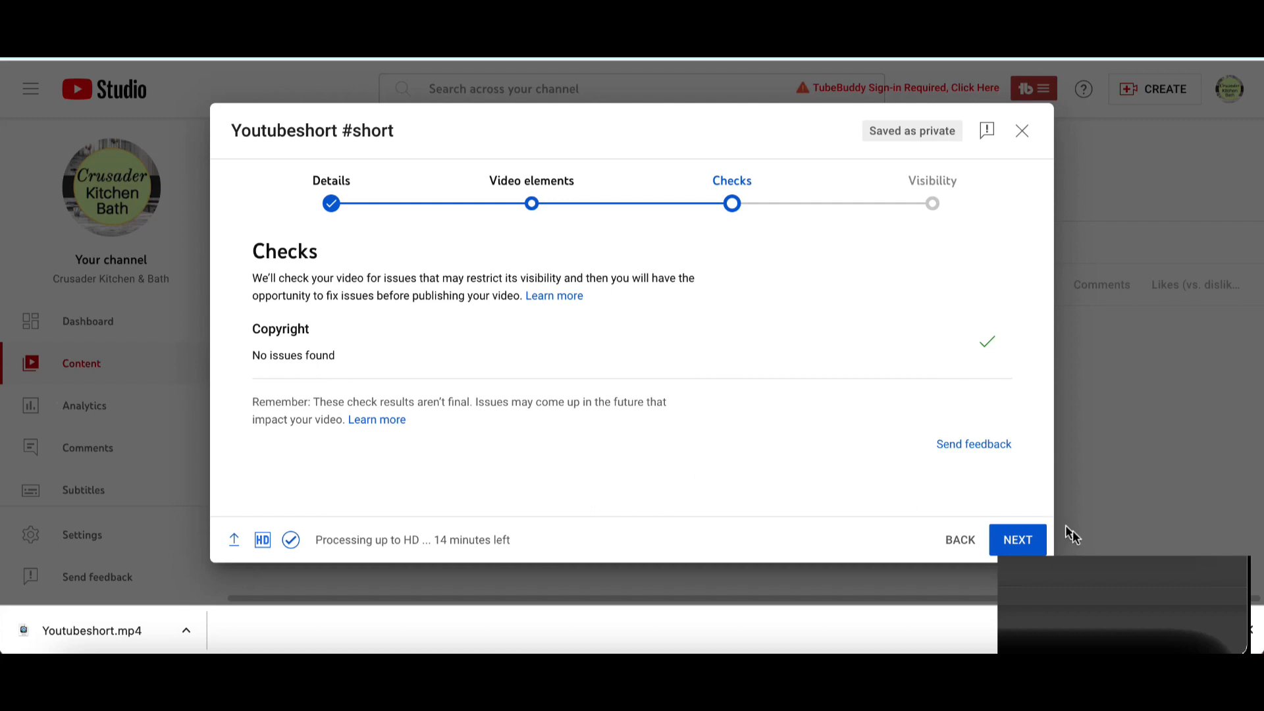
left_click(1021, 540)
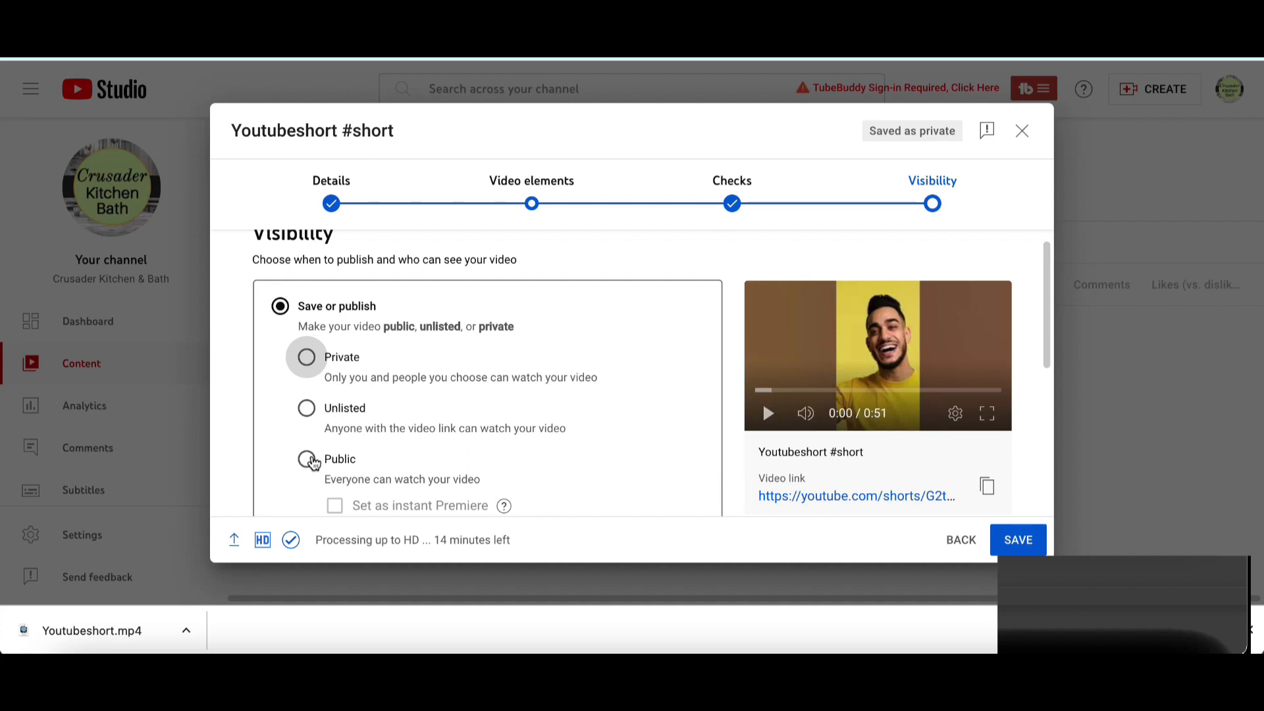
Set the video's visibility to Public, publish it, and close the published-video confirmation.
left_click(310, 461)
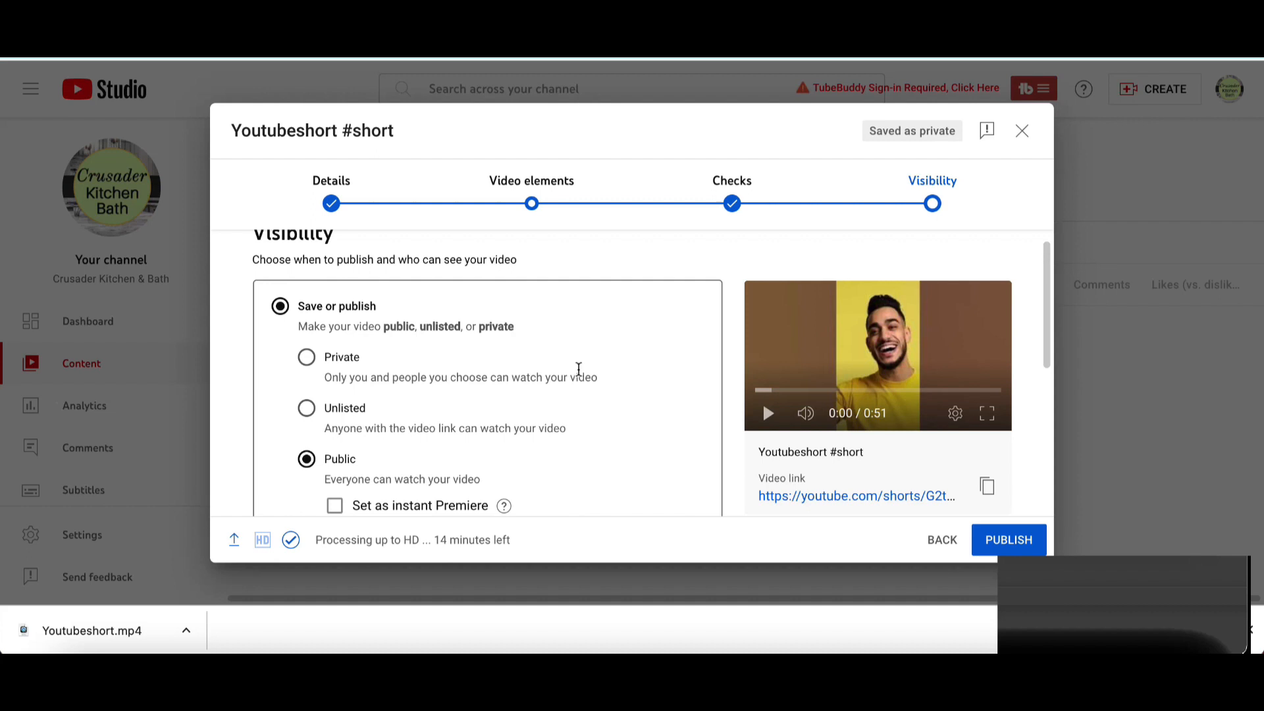
scroll(579, 372, "down", 2)
scroll(539, 416, "down", 1)
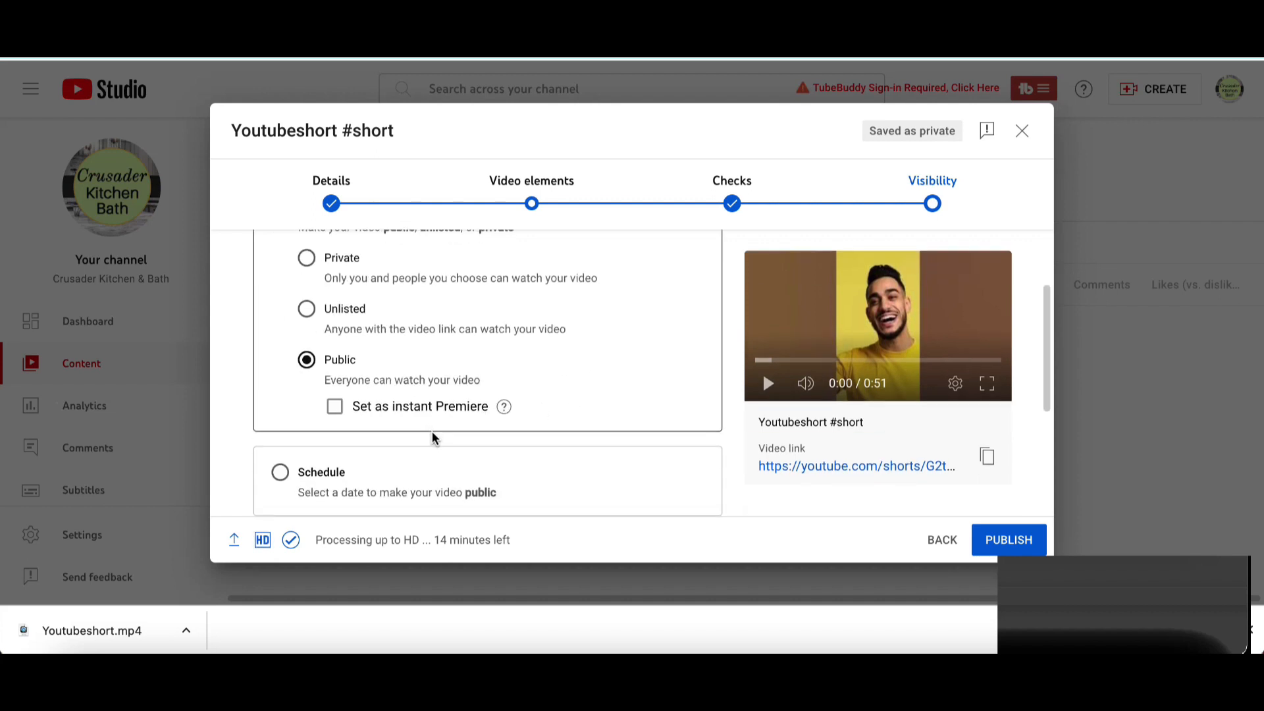
scroll(478, 415, "down", 3)
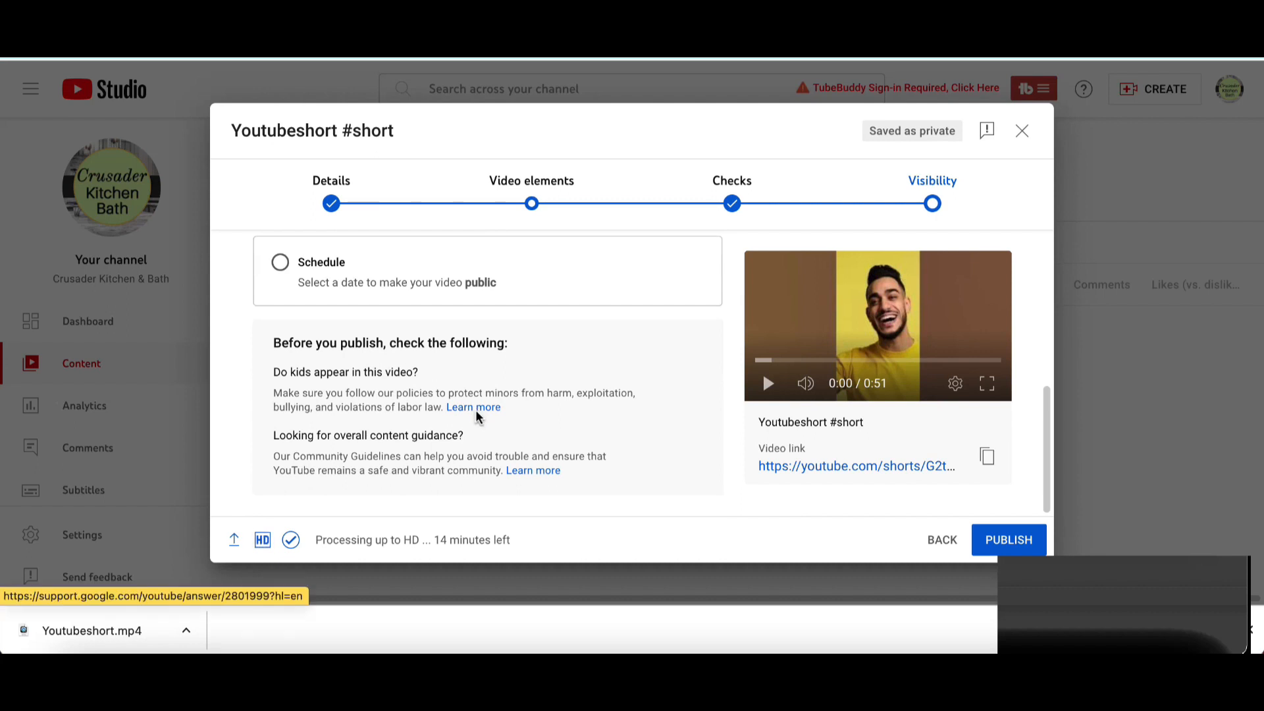
scroll(478, 416, "up", 5)
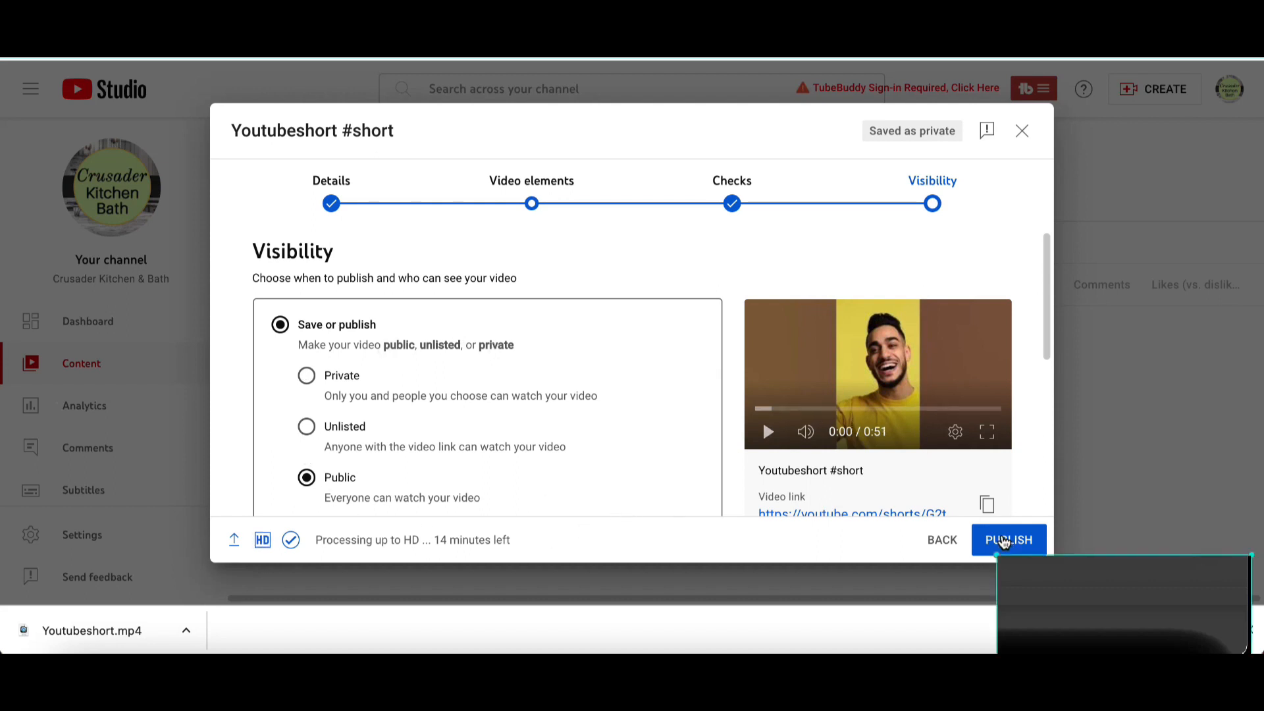
left_click(1003, 541)
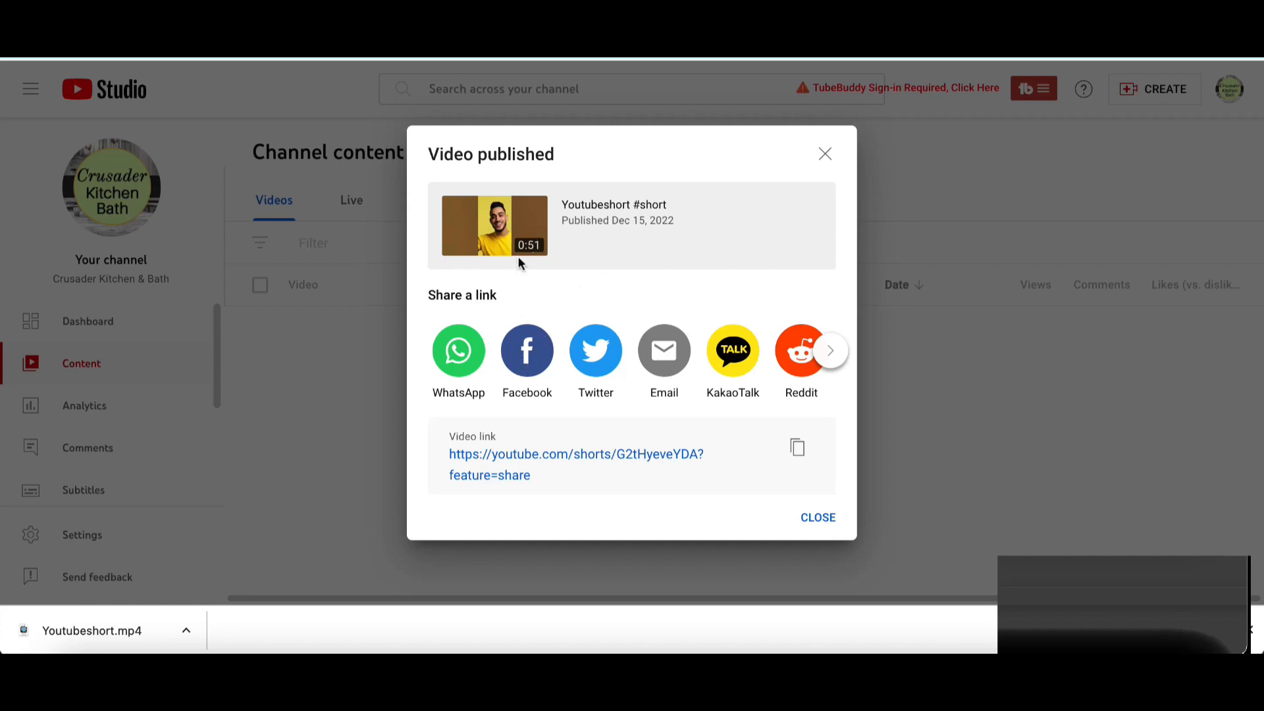
left_click(816, 518)
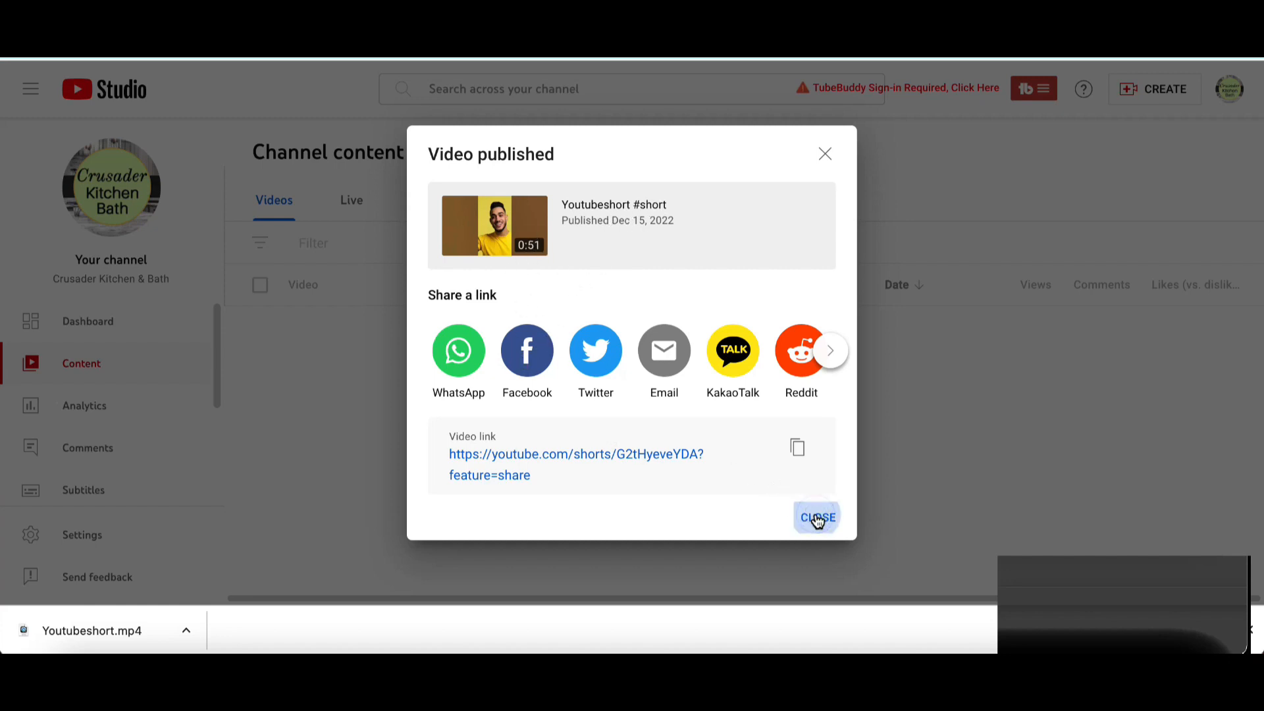